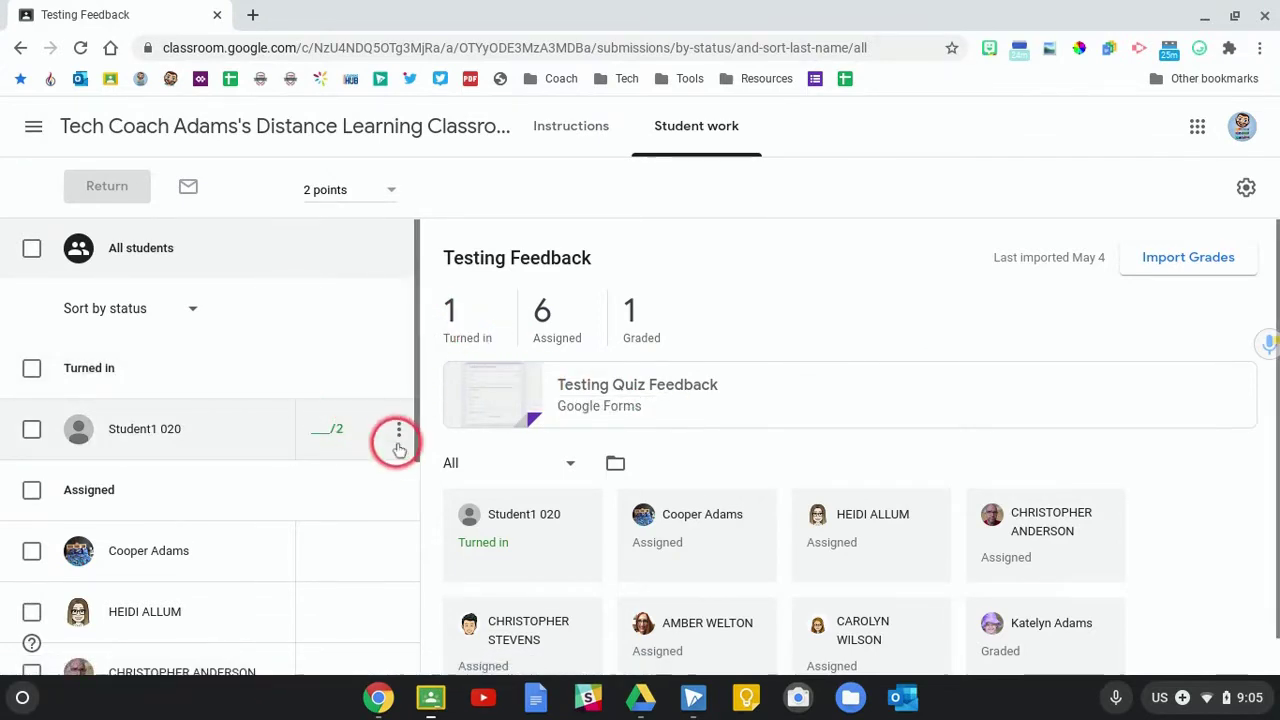
Step: Open the attached Testing Quiz Feedback form in a new tab
click(562, 130)
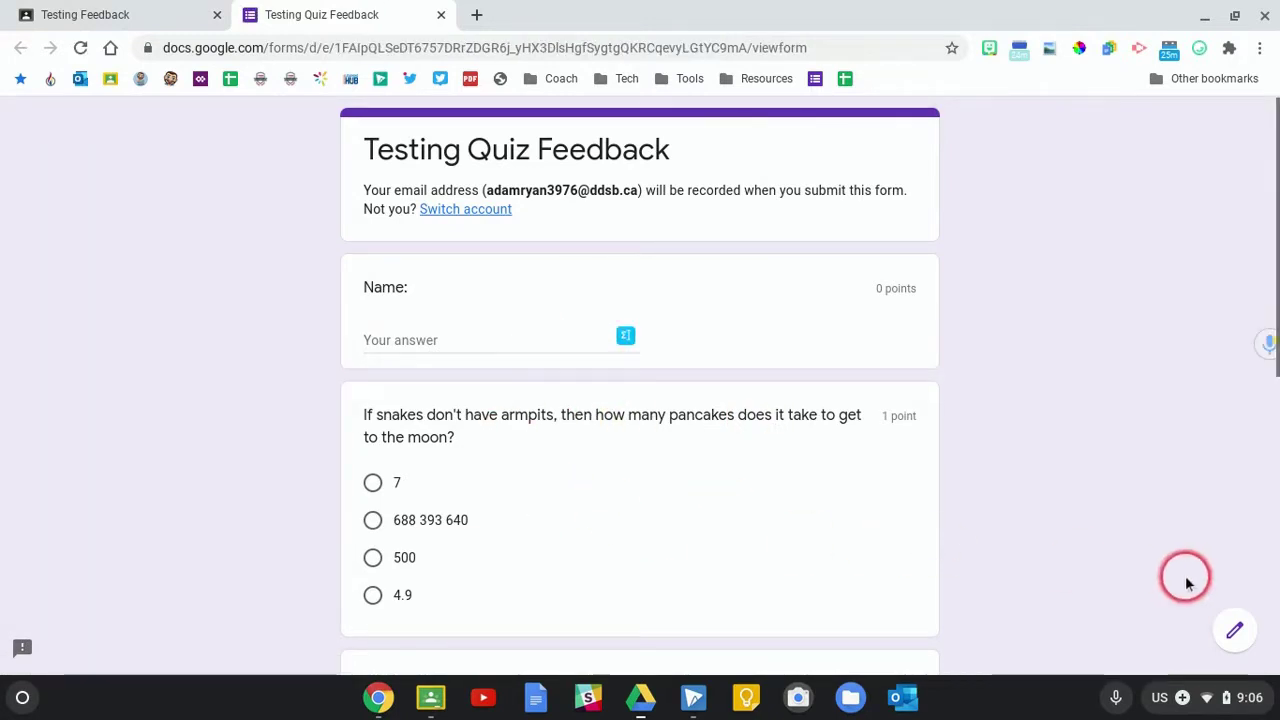
Step: Switch the Testing Quiz Feedback form into edit mode to reach its 2 responses
click(1233, 632)
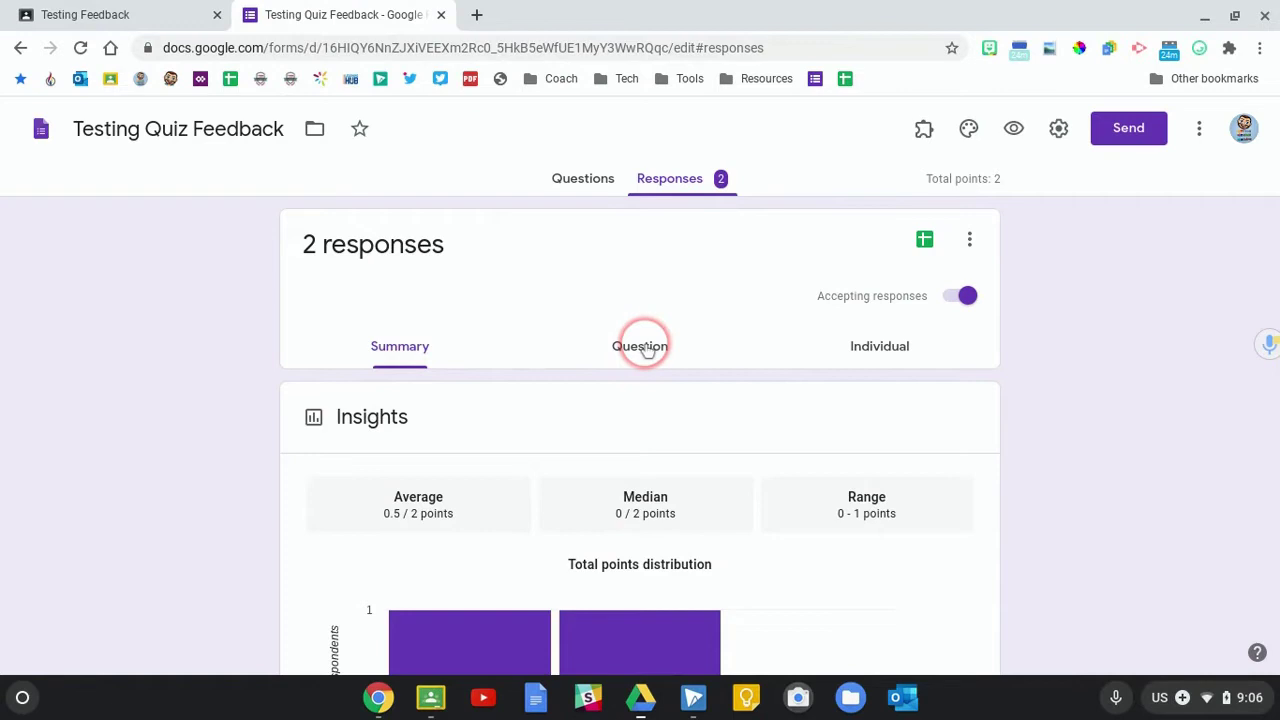
Step: Open individual response 2 of 2 and scroll to its 'Donuts.' meaning-of-life answer
click(874, 352)
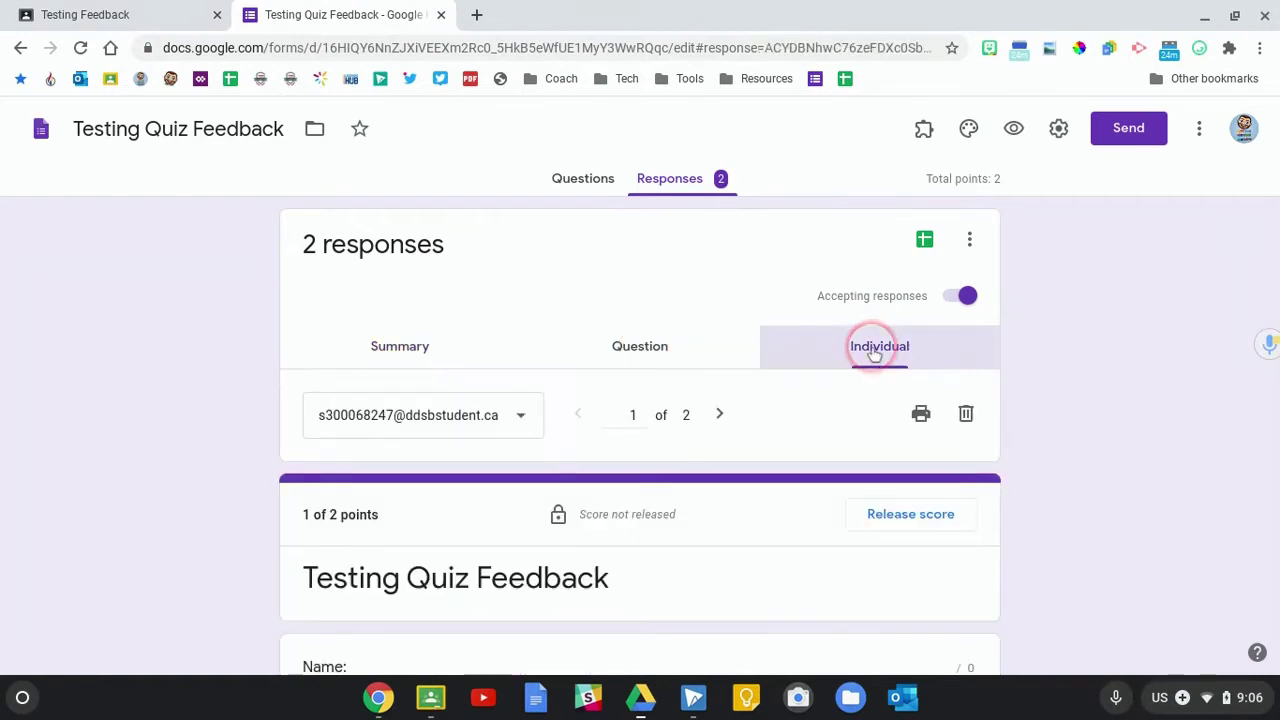
click(719, 415)
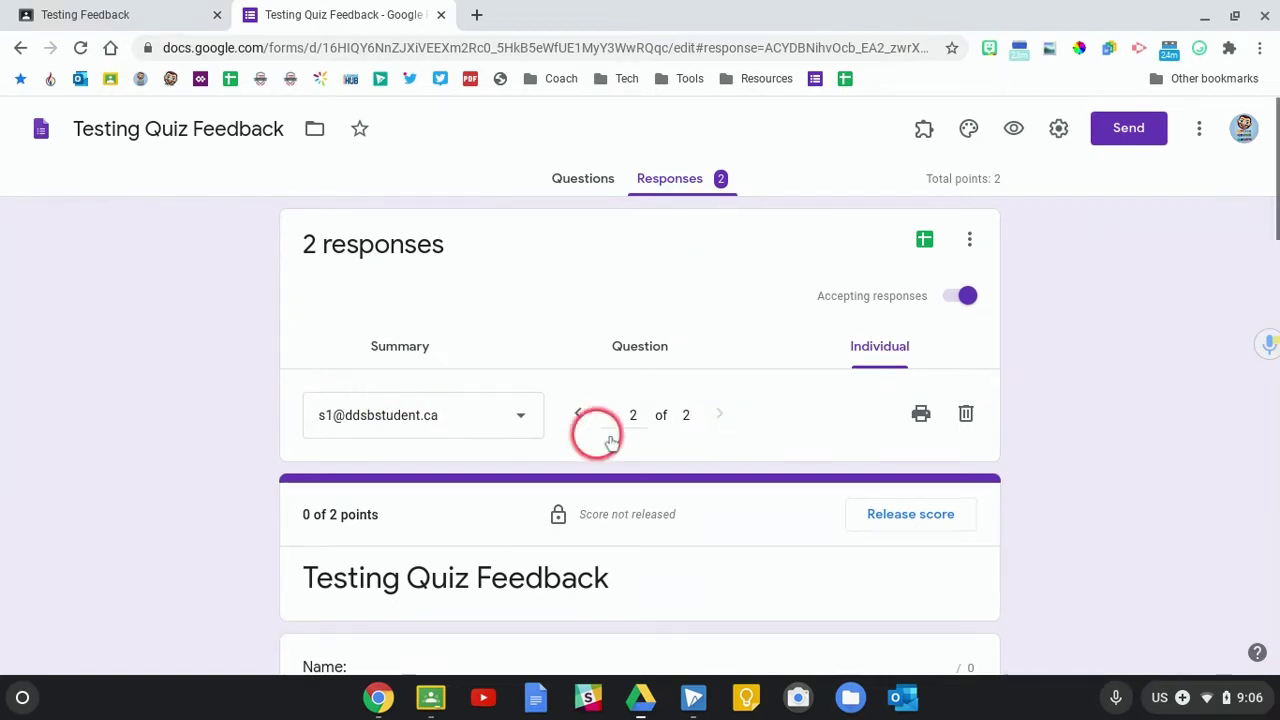
scroll(641, 452, down, 2)
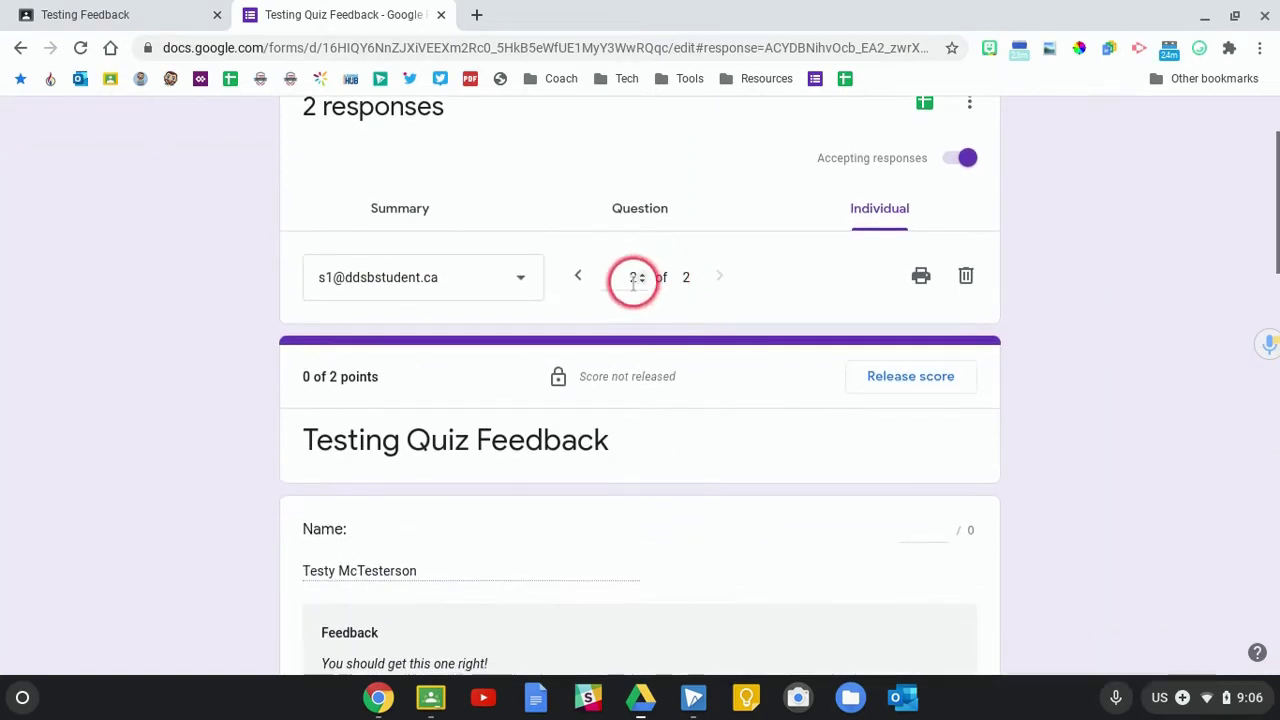
scroll(609, 432, down, 2)
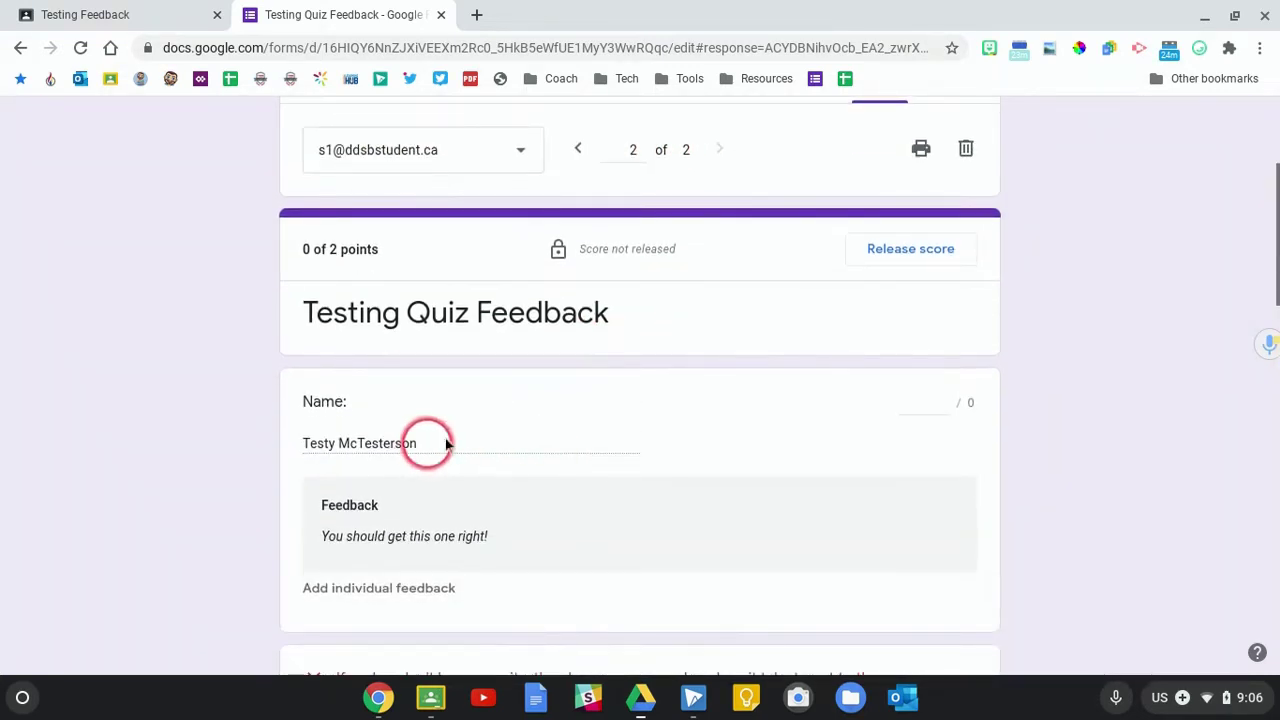
scroll(683, 403, down, 2)
scroll(487, 424, down, 1)
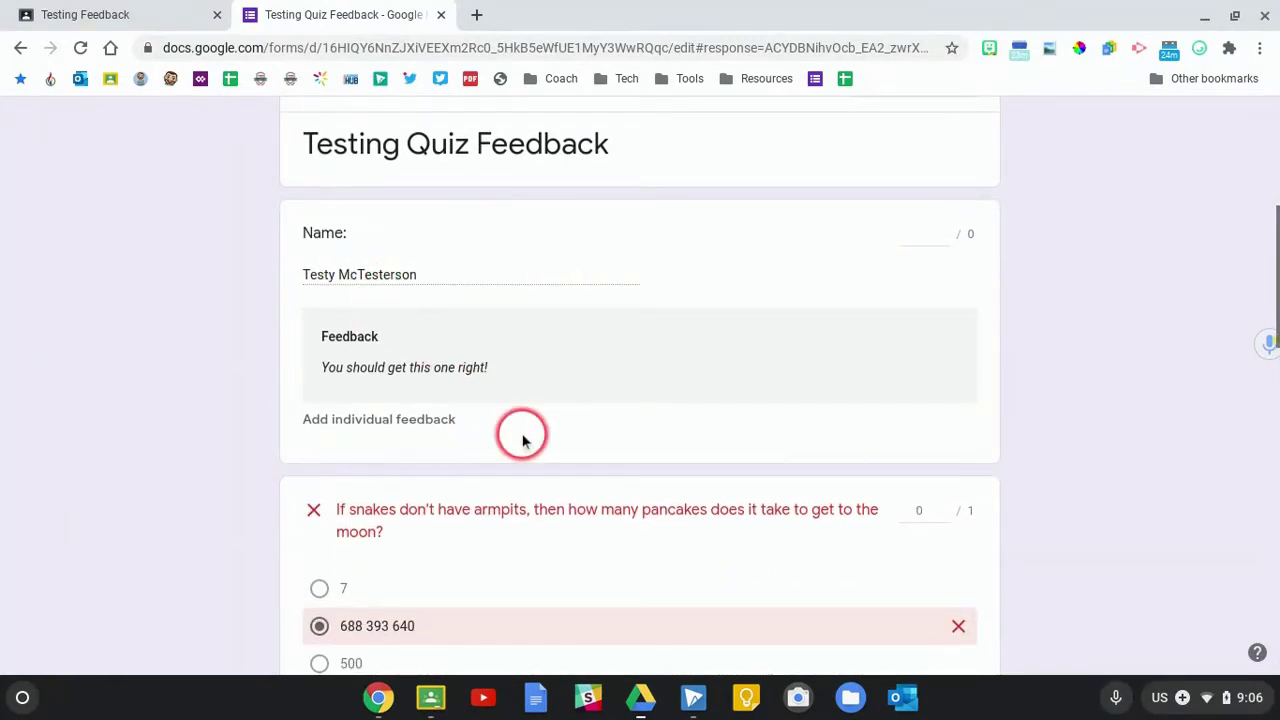
scroll(522, 437, down, 3)
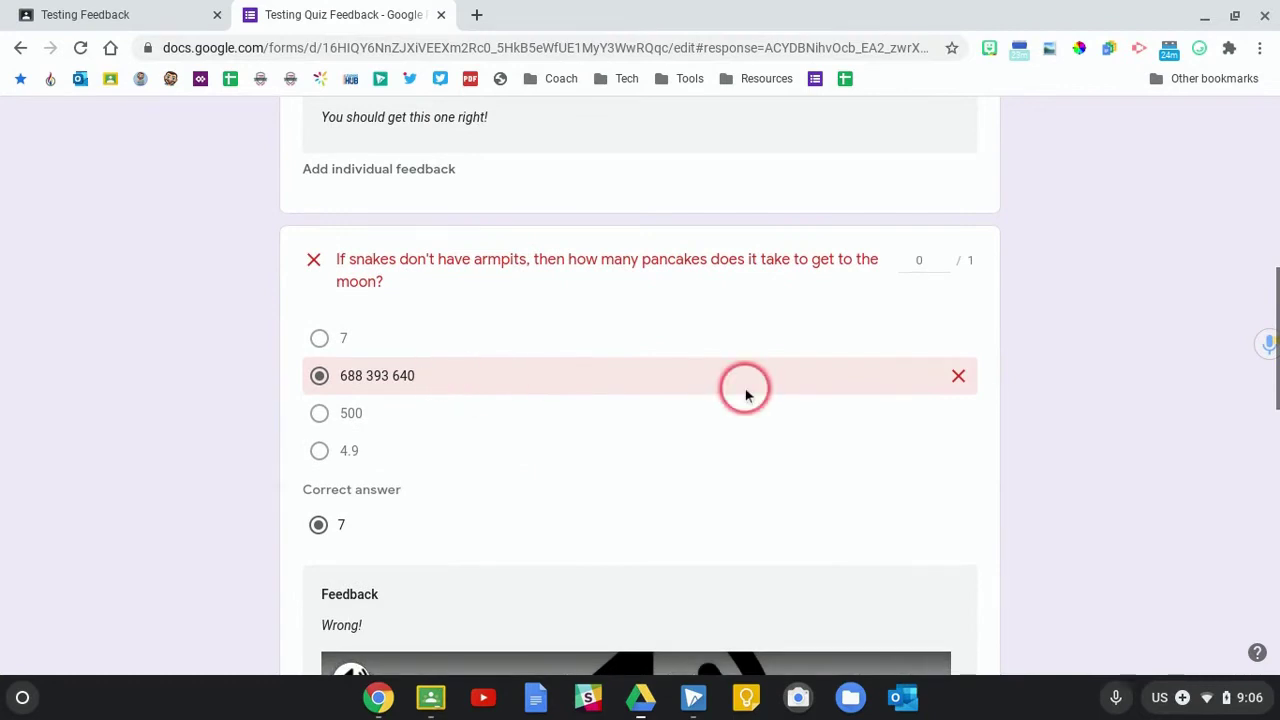
scroll(745, 393, down, 2)
scroll(746, 389, down, 1)
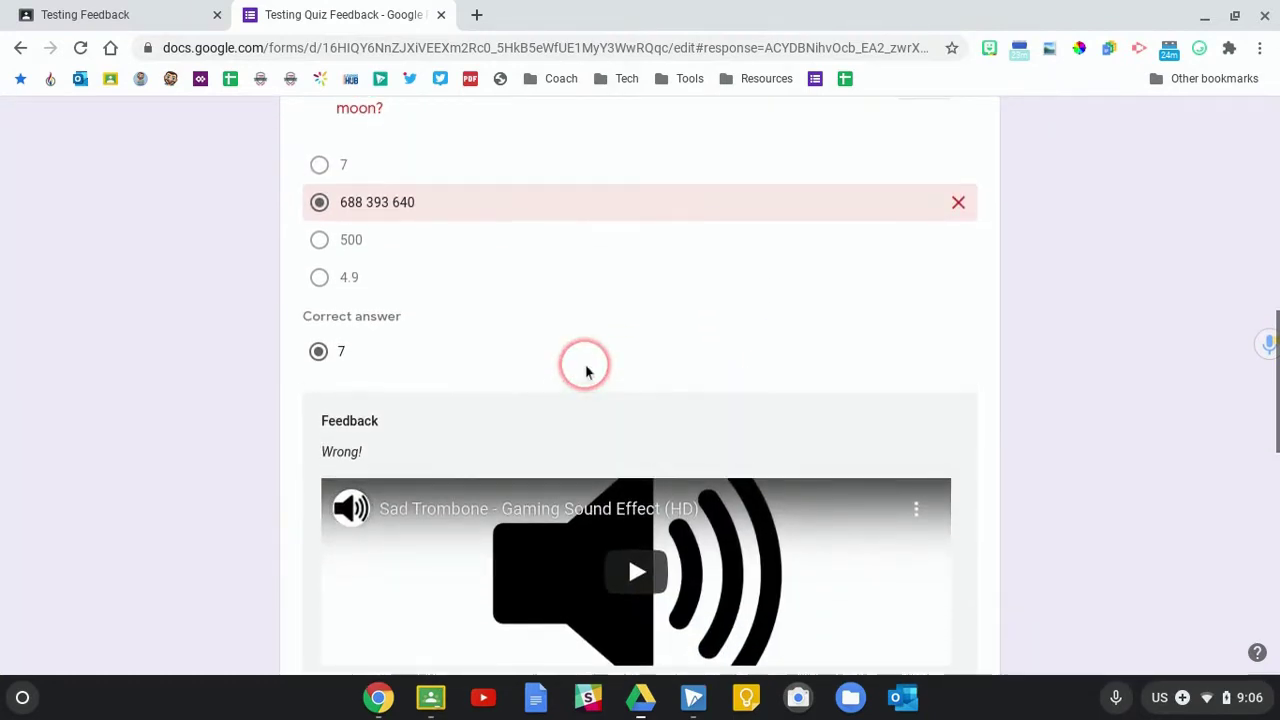
scroll(587, 368, up, 1)
scroll(543, 340, down, 2)
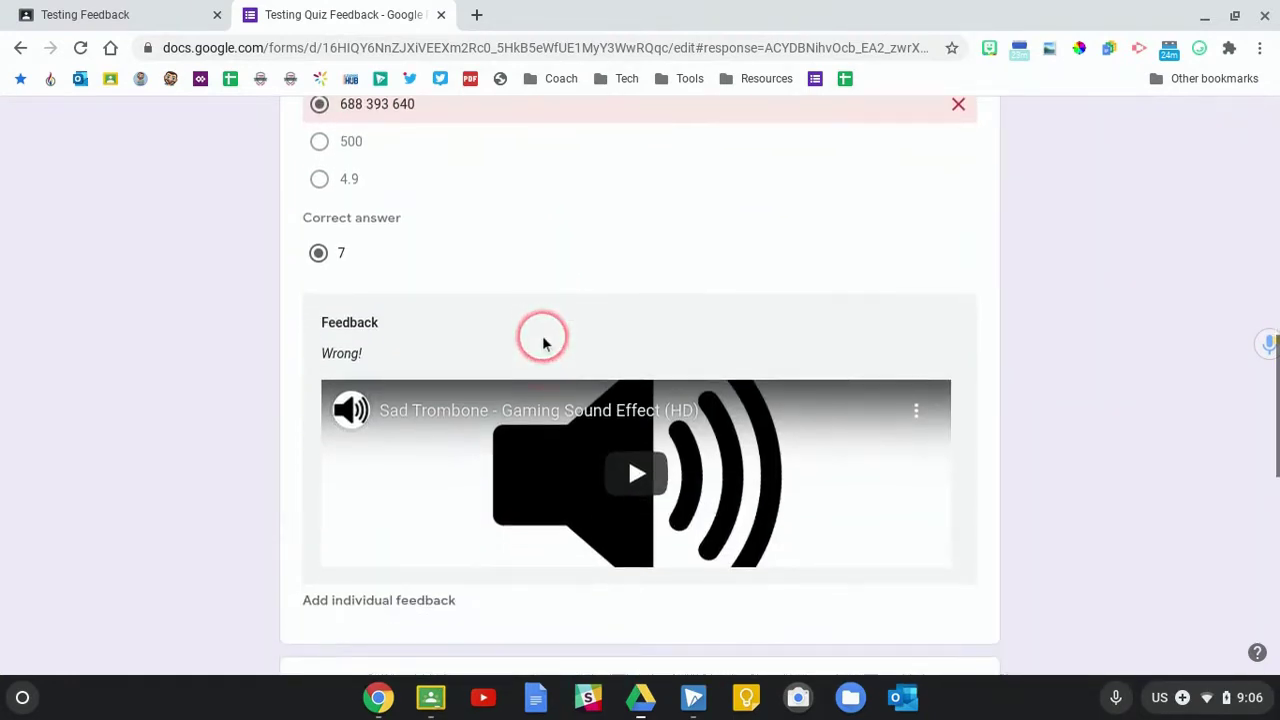
scroll(543, 343, down, 3)
scroll(543, 343, down, 1)
scroll(543, 343, down, 1)
scroll(543, 343, down, 1)
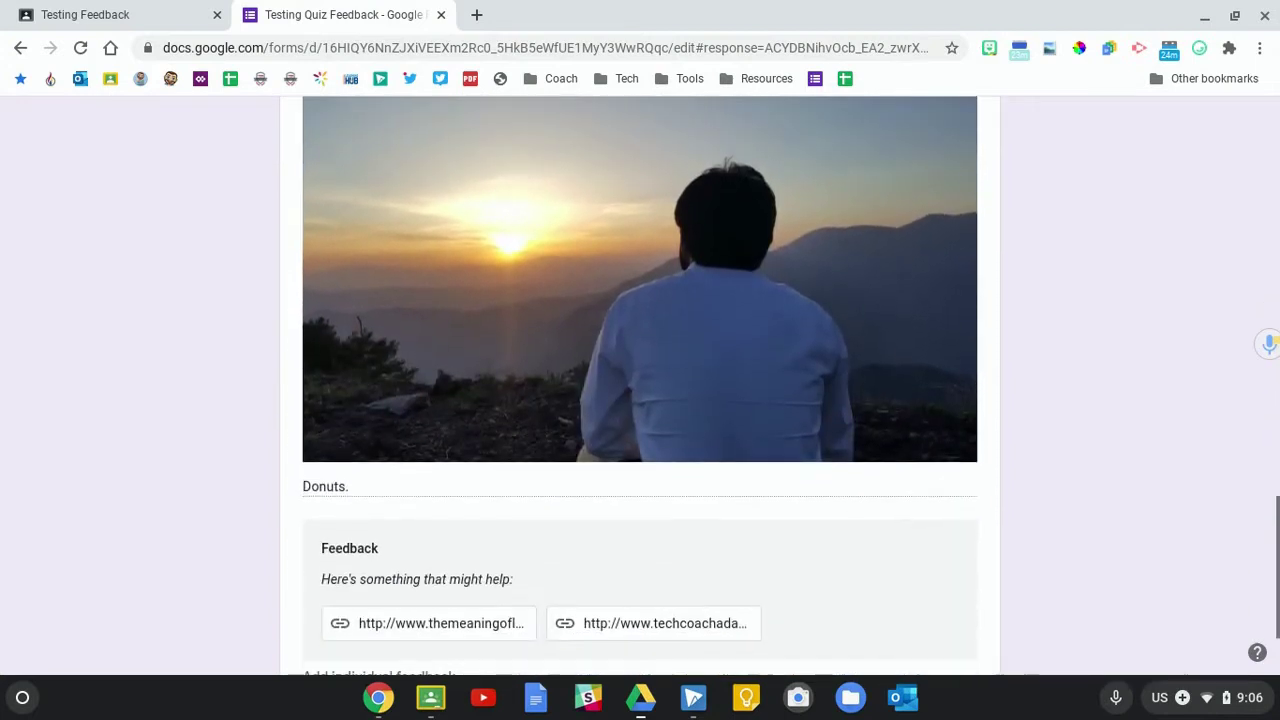
scroll(640, 370, up, 1)
scroll(640, 370, up, 1)
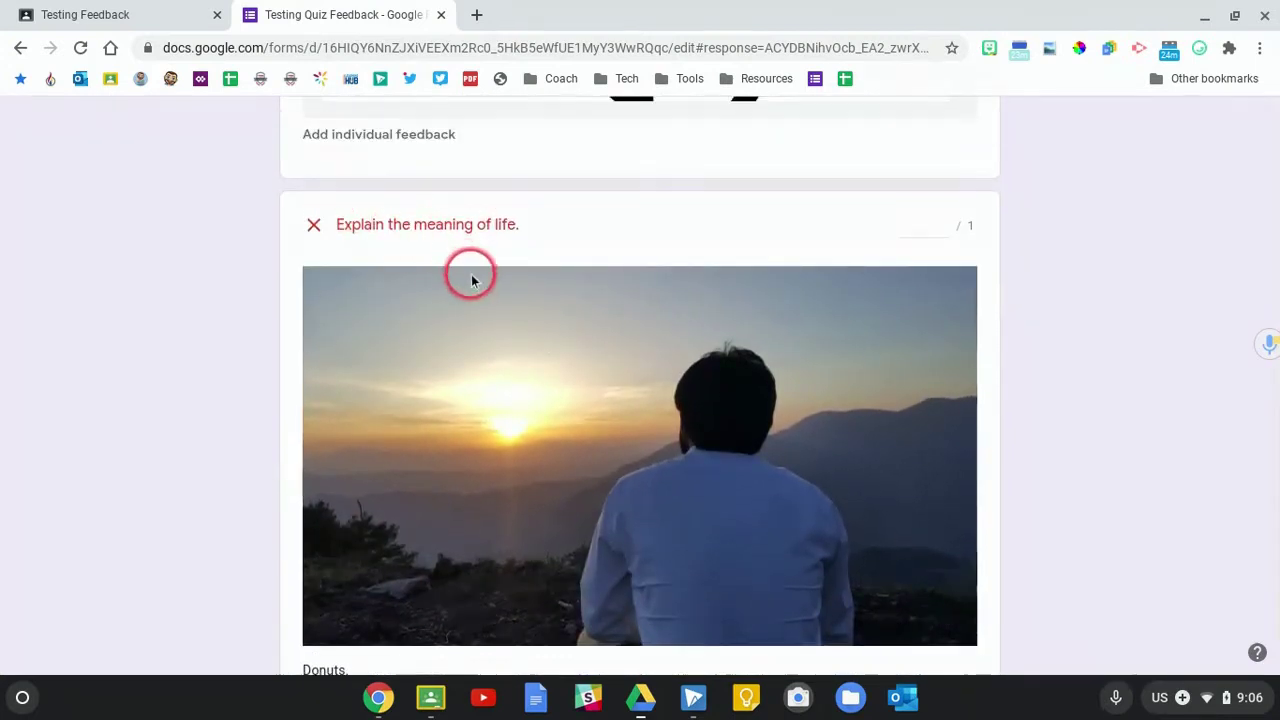
scroll(471, 274, down, 1)
scroll(471, 274, down, 1)
scroll(471, 274, down, 1)
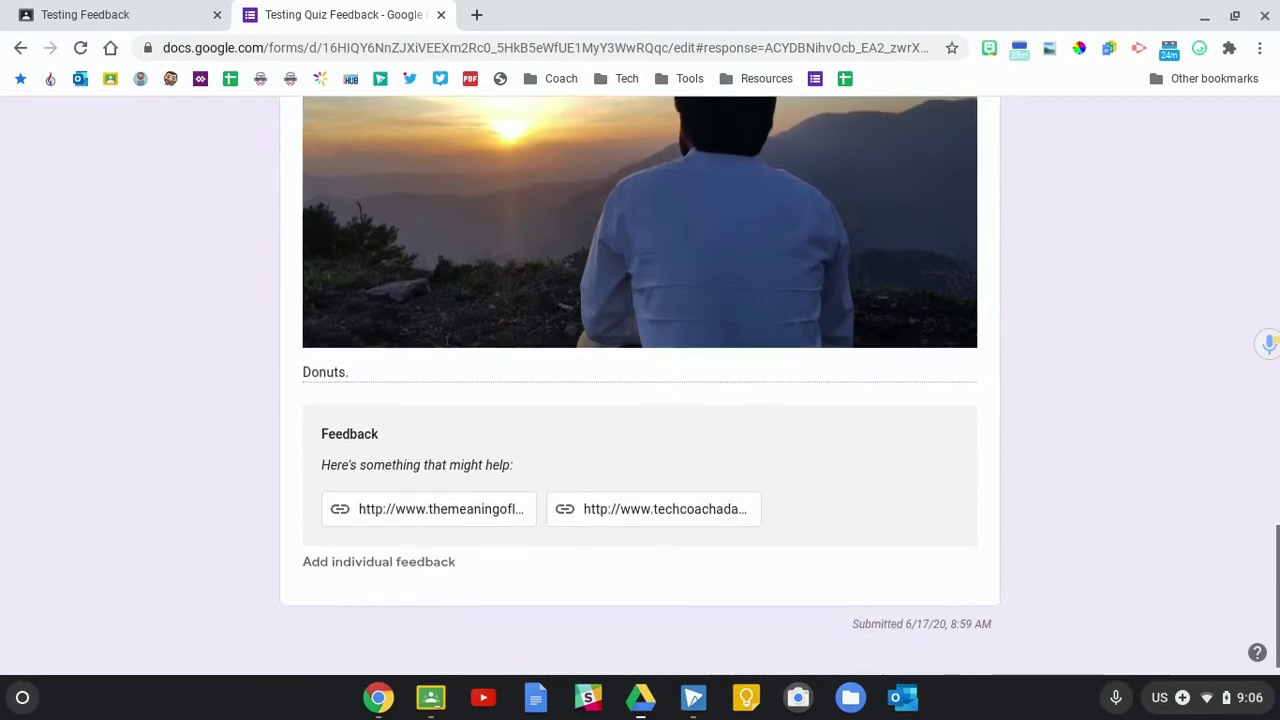
scroll(620, 315, up, 1)
scroll(640, 306, up, 2)
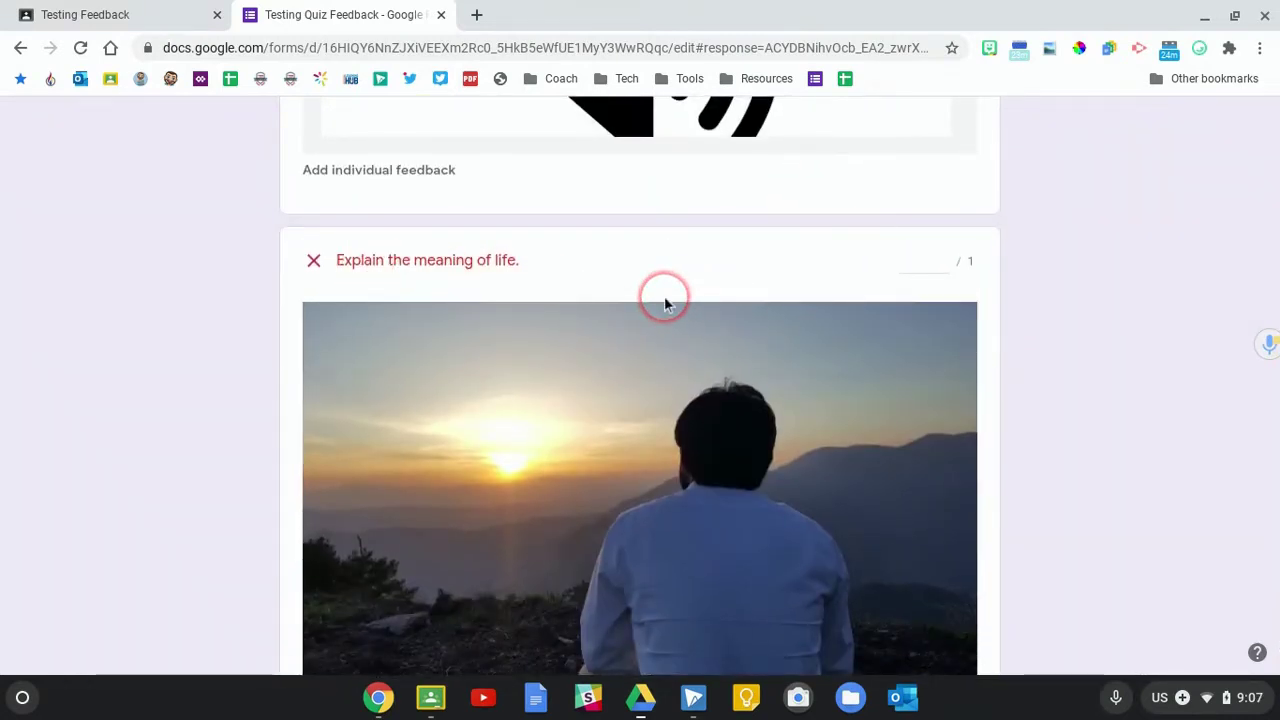
scroll(735, 400, down, 2)
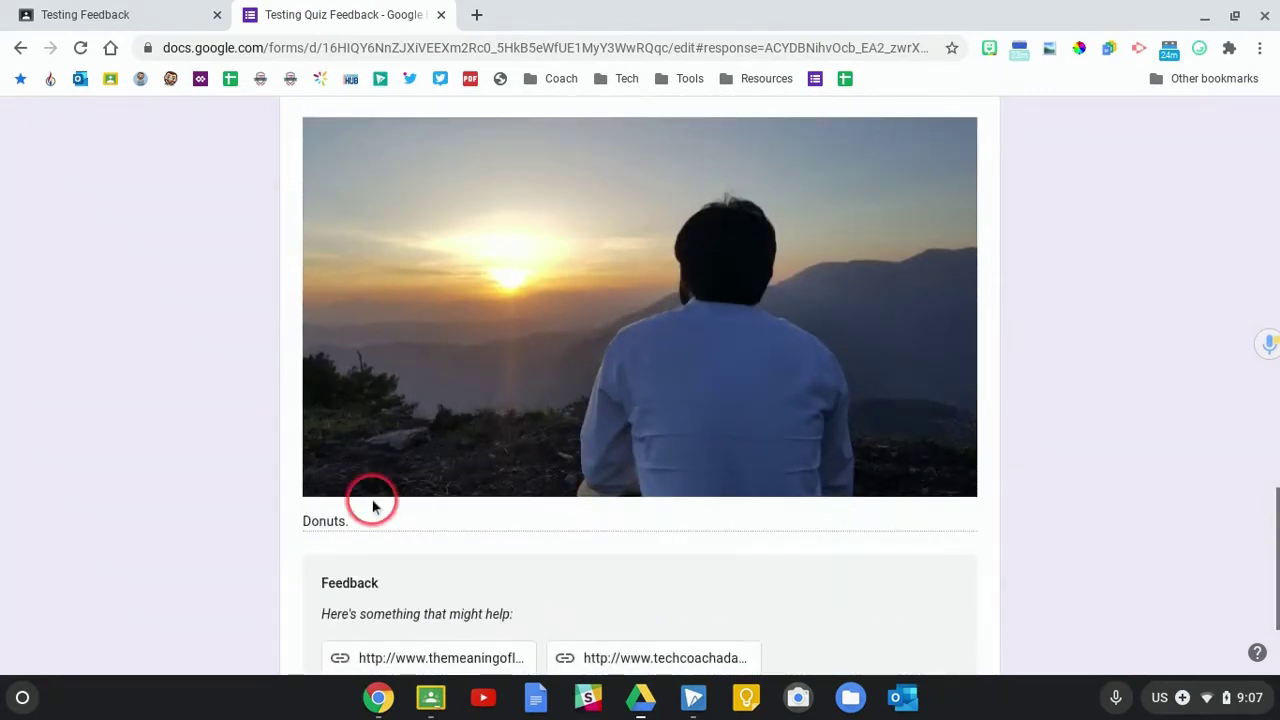
scroll(623, 486, up, 3)
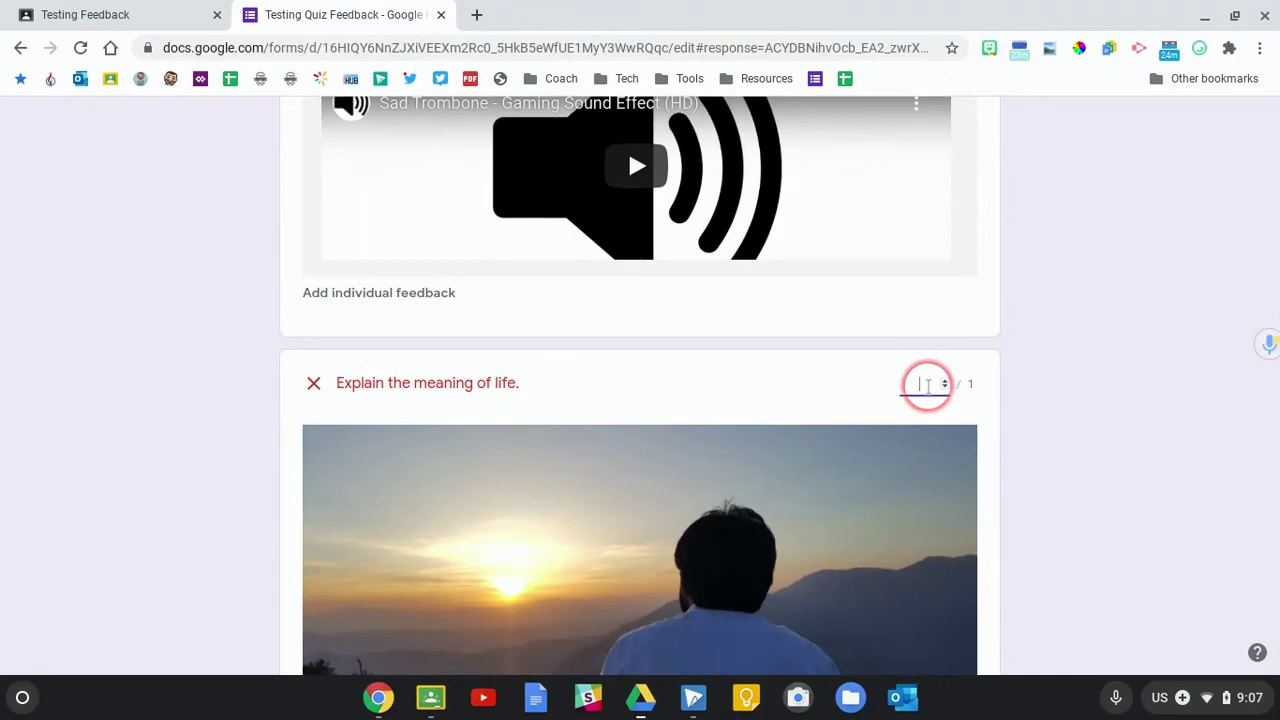
scroll(390, 432, down, 4)
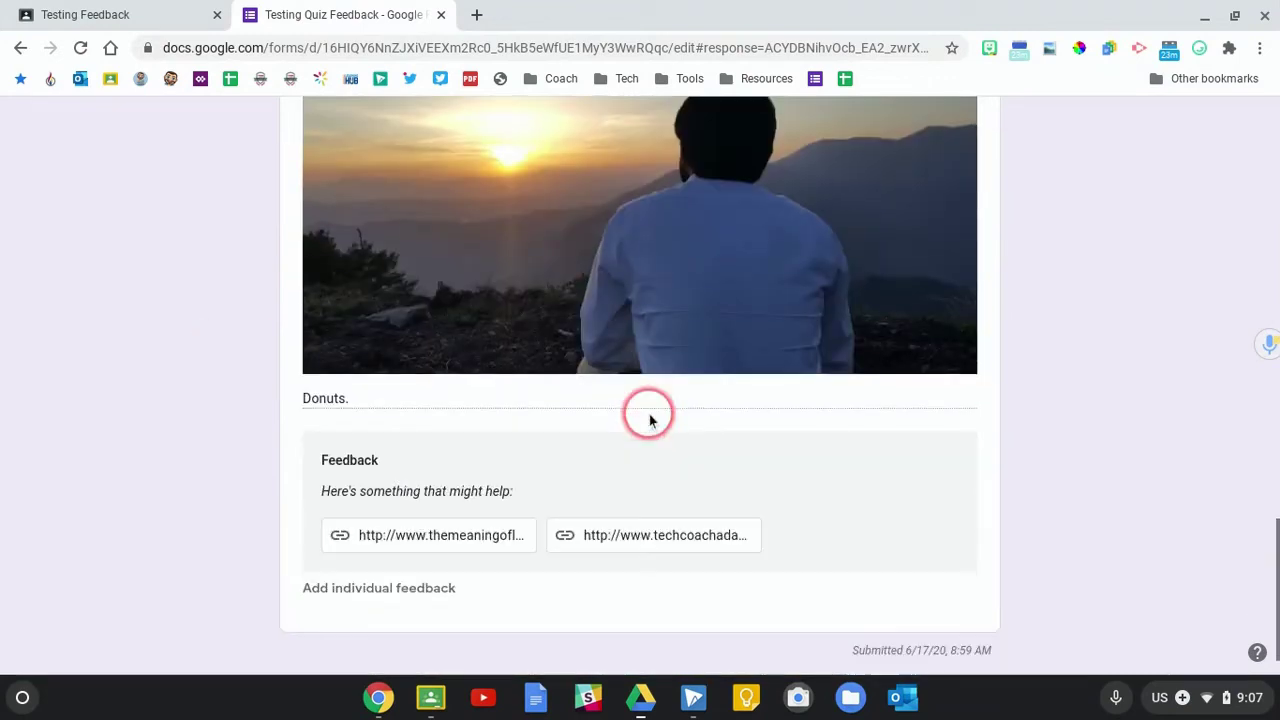
scroll(548, 390, up, 1)
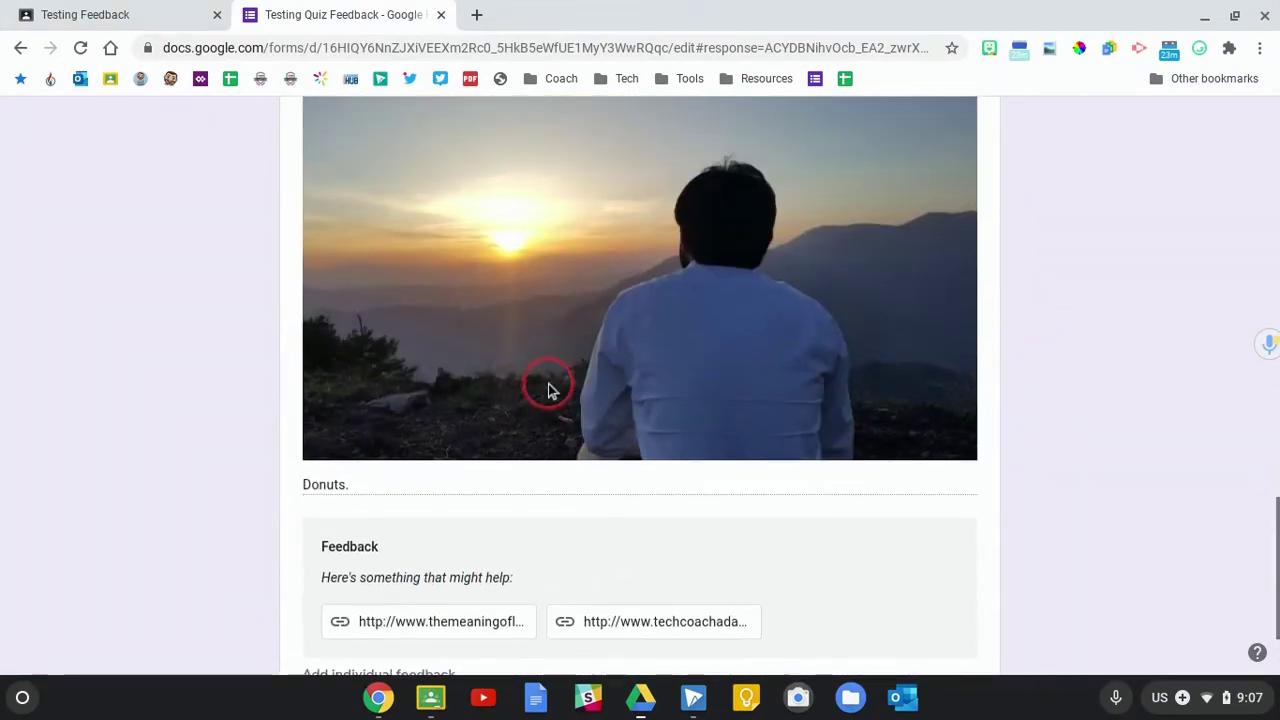
scroll(549, 389, up, 3)
Step: Give the 'Explain the meaning of life' answer 1 point and save it
click(948, 380)
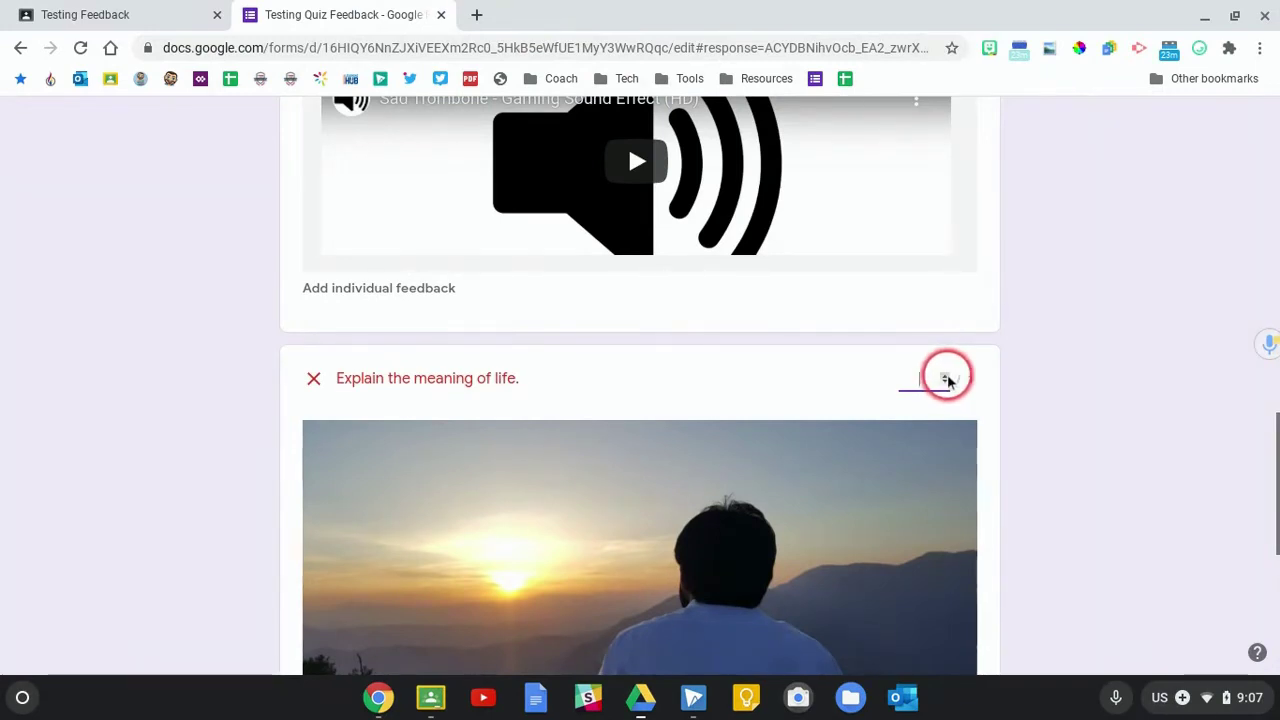
text(1)
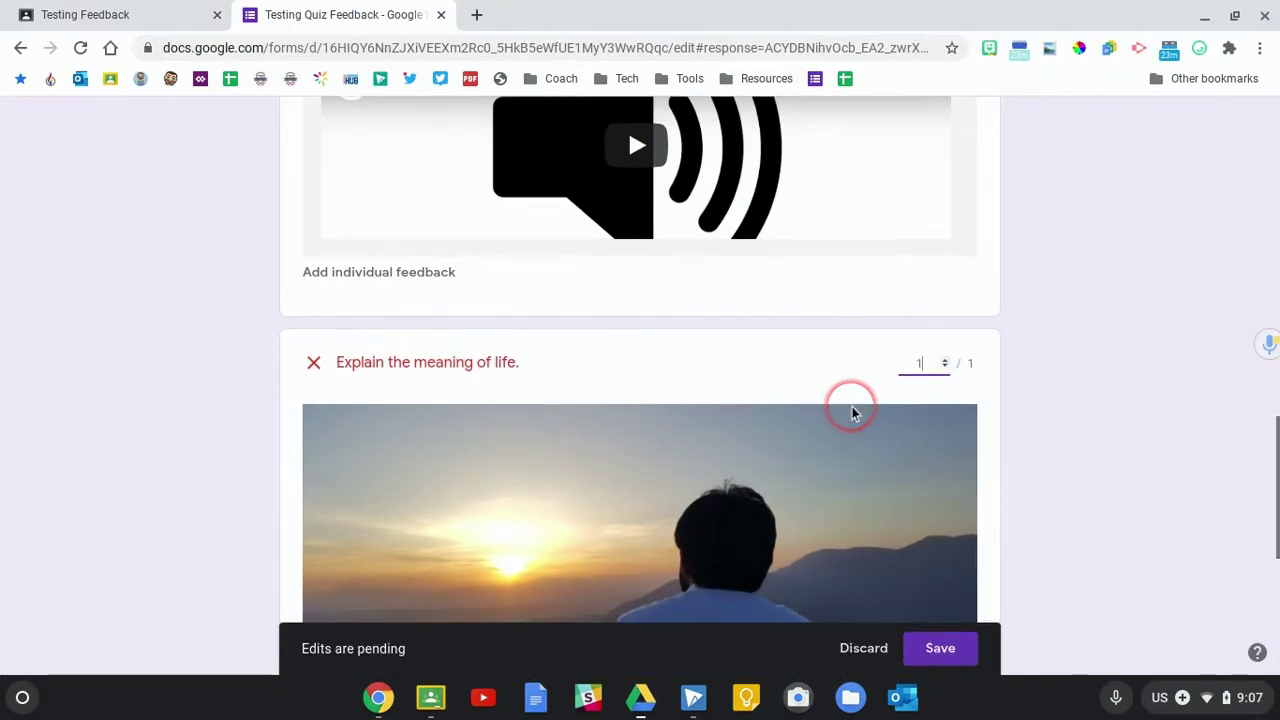
scroll(849, 406, down, 1)
click(935, 652)
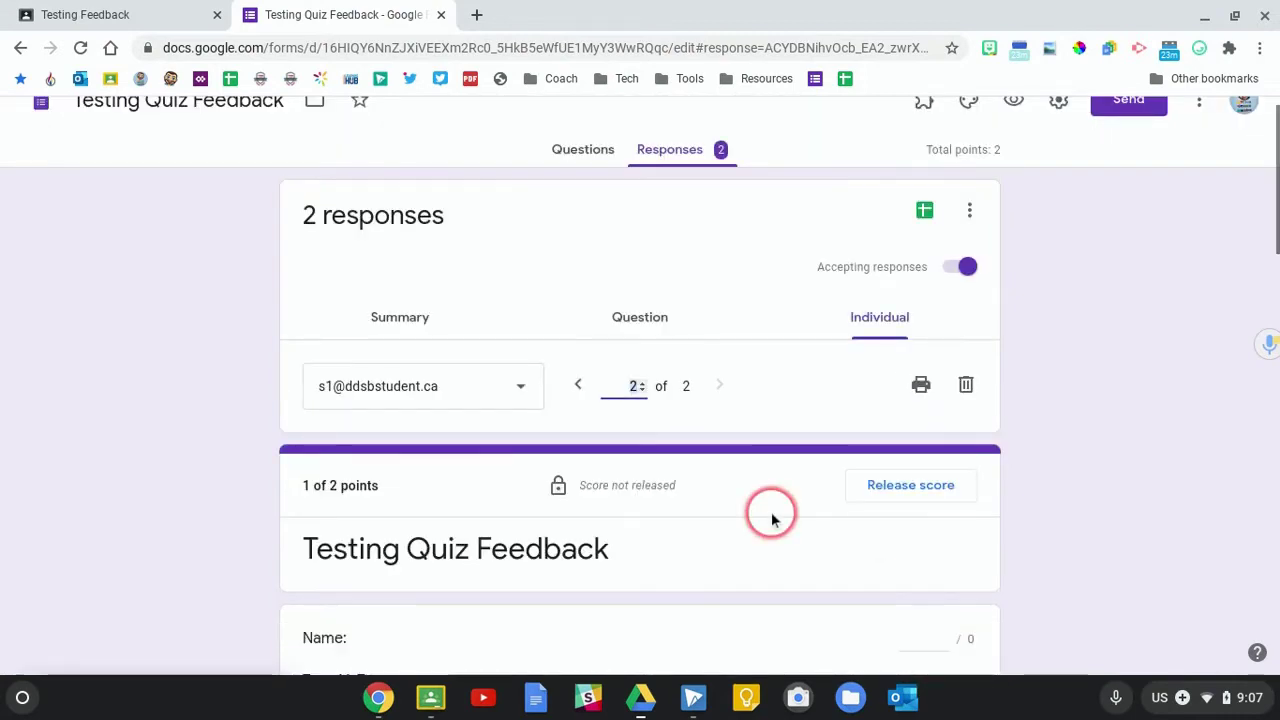
scroll(772, 519, down, 3)
scroll(771, 515, down, 1)
scroll(771, 512, down, 4)
scroll(771, 512, down, 3)
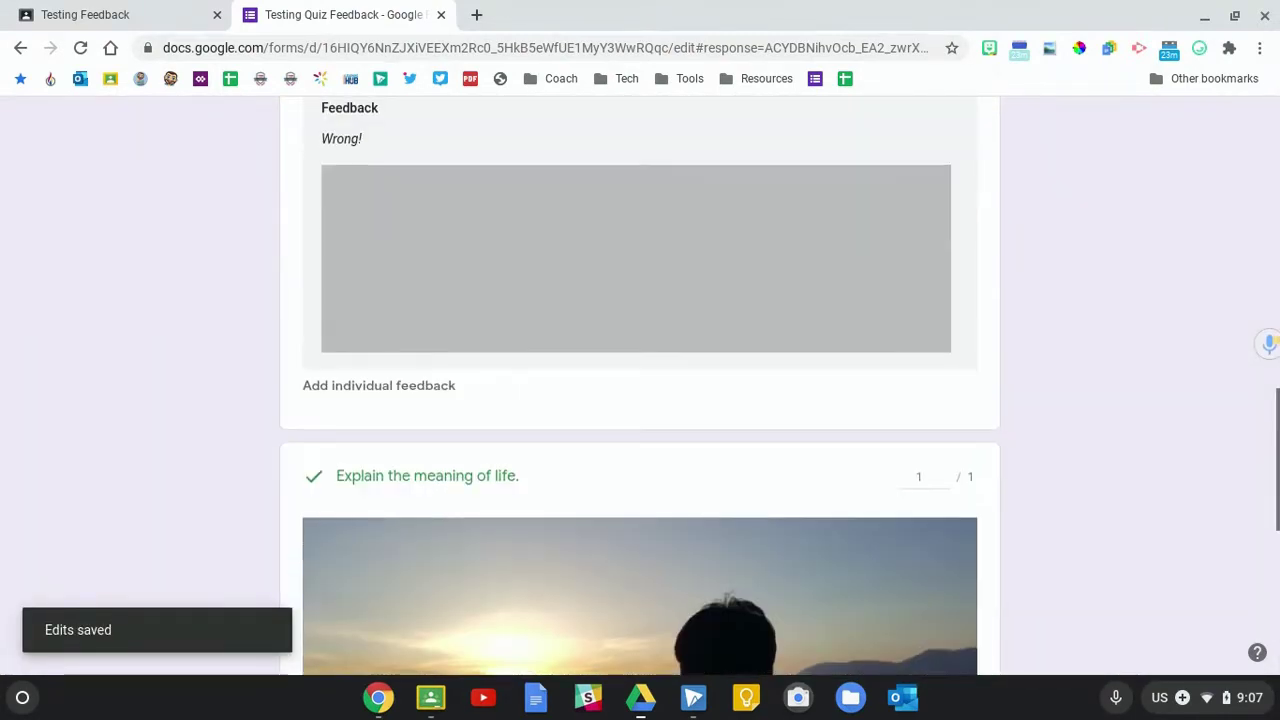
scroll(771, 512, down, 1)
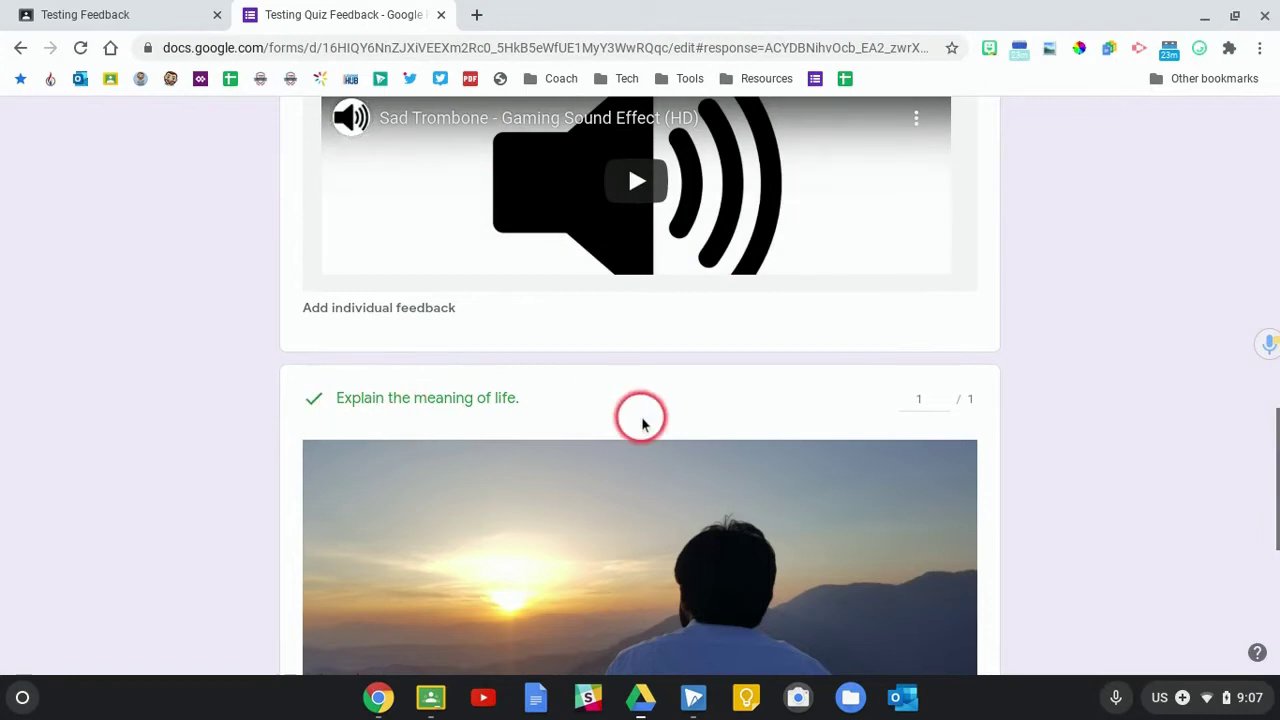
scroll(877, 429, down, 3)
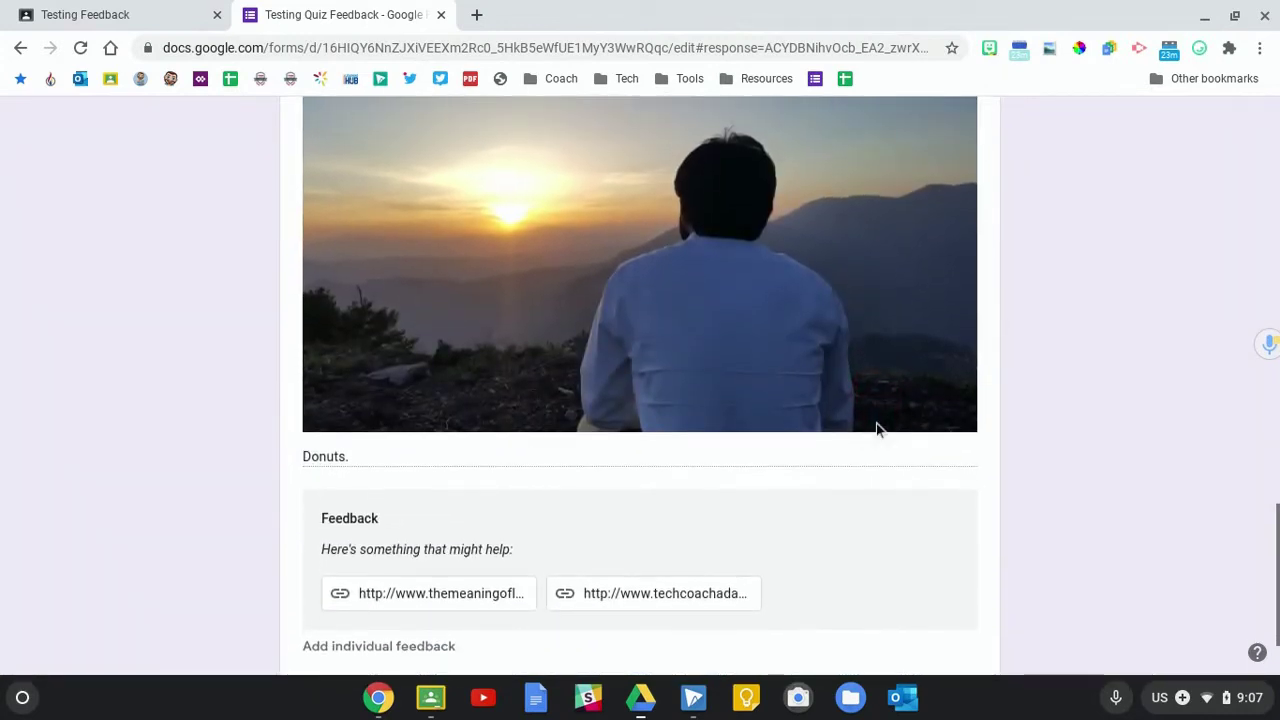
scroll(877, 429, down, 2)
scroll(628, 353, up, 5)
scroll(628, 353, up, 5)
scroll(628, 515, up, 5)
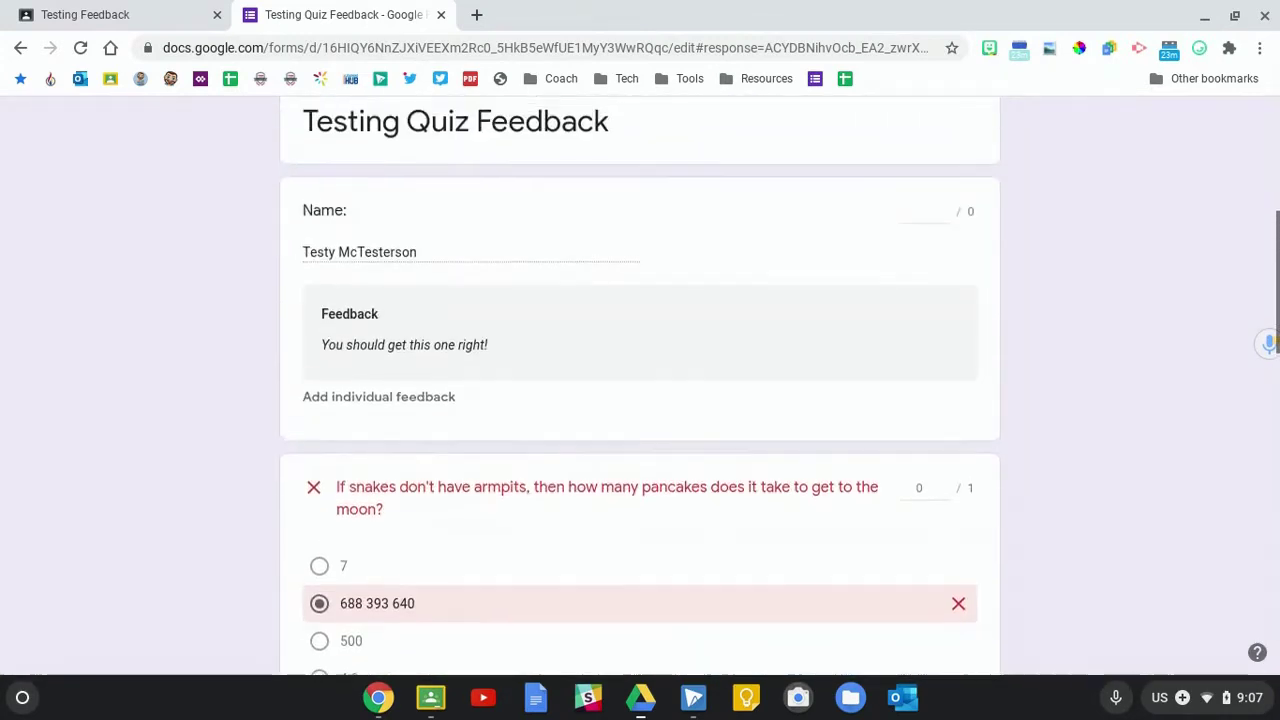
scroll(628, 515, up, 5)
scroll(628, 515, up, 1)
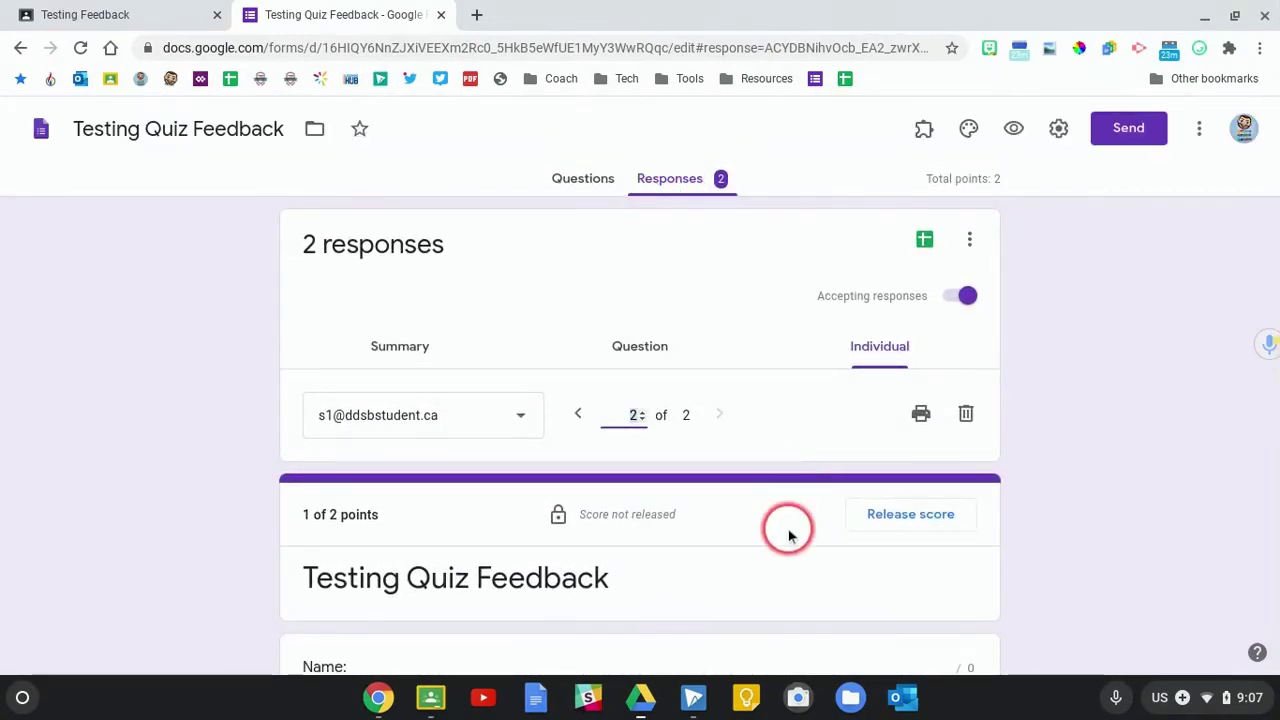
scroll(786, 528, down, 1)
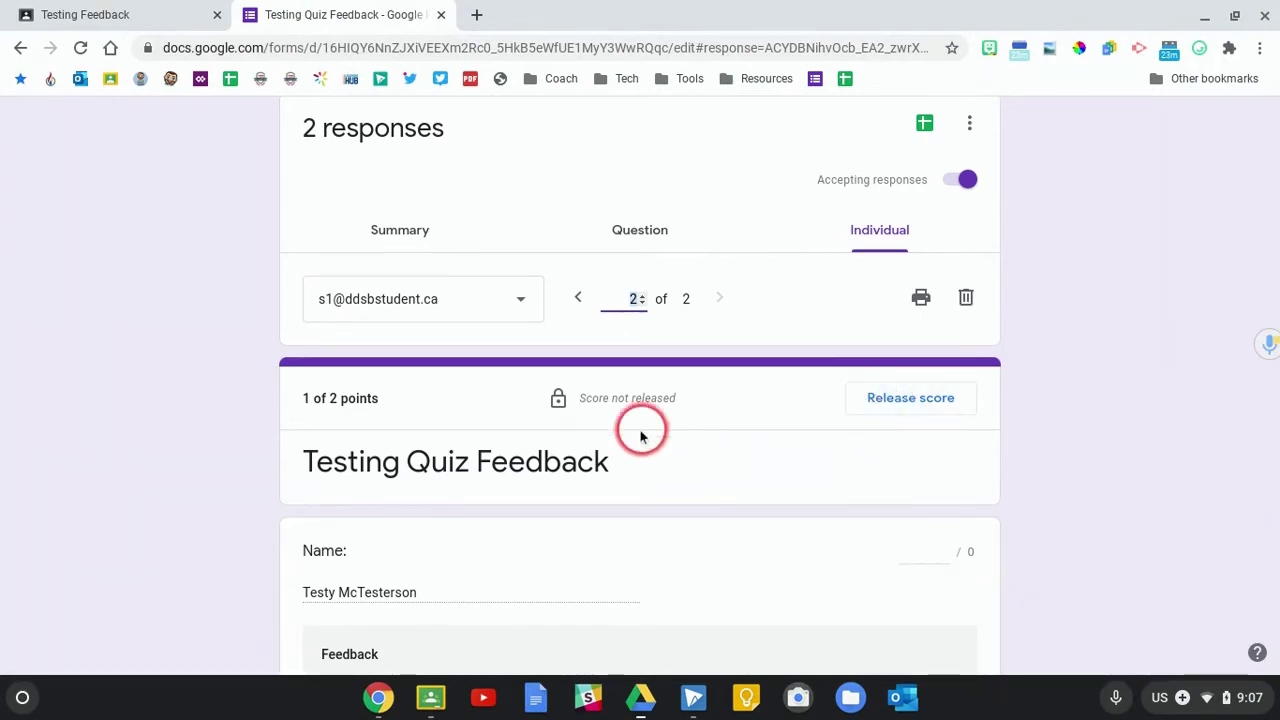
Step: Import the quiz grades into Classroom, giving the turned-in student a draft 1/2
click(137, 10)
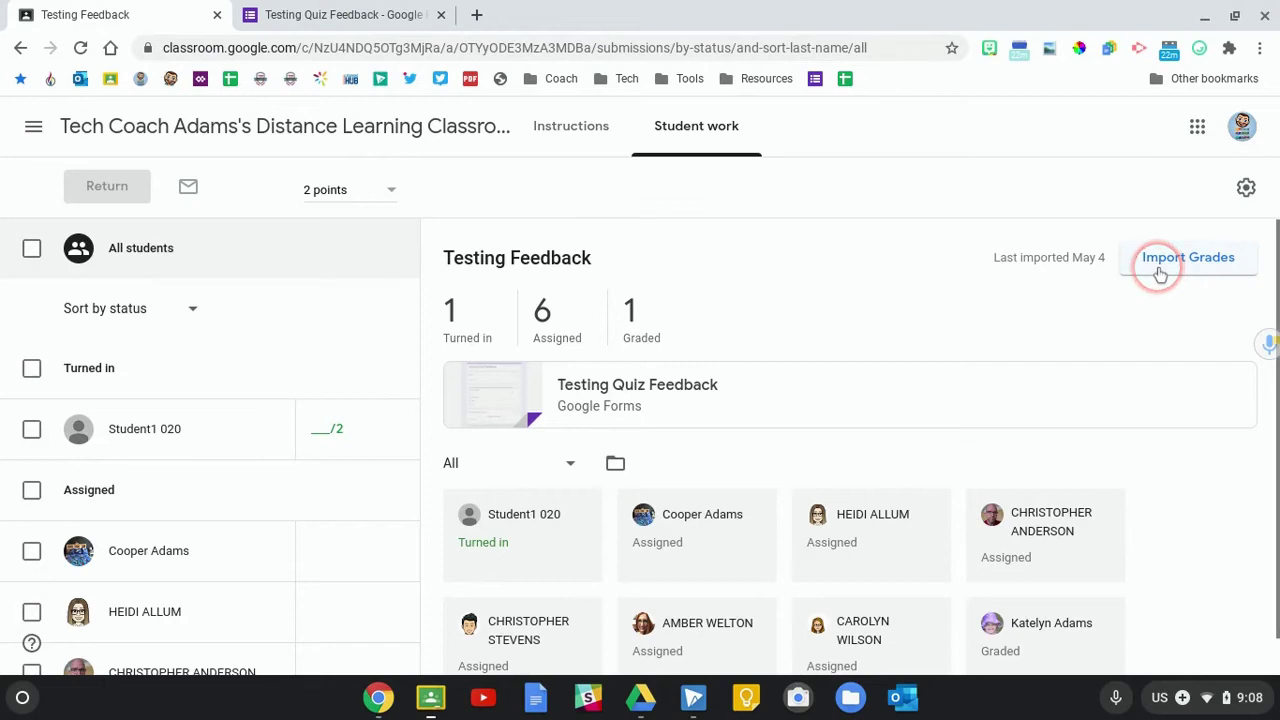
click(1160, 268)
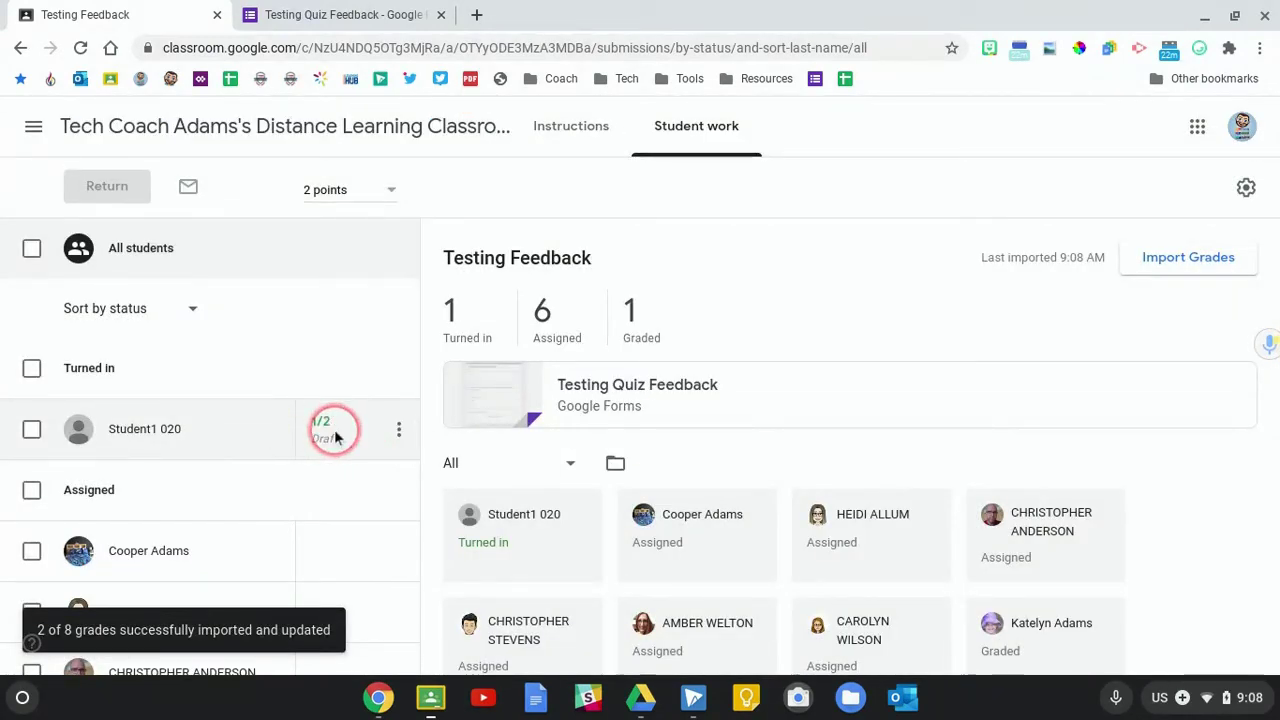
Step: Confirm the student's 1/2 draft grade, select the student, and return the work
click(342, 444)
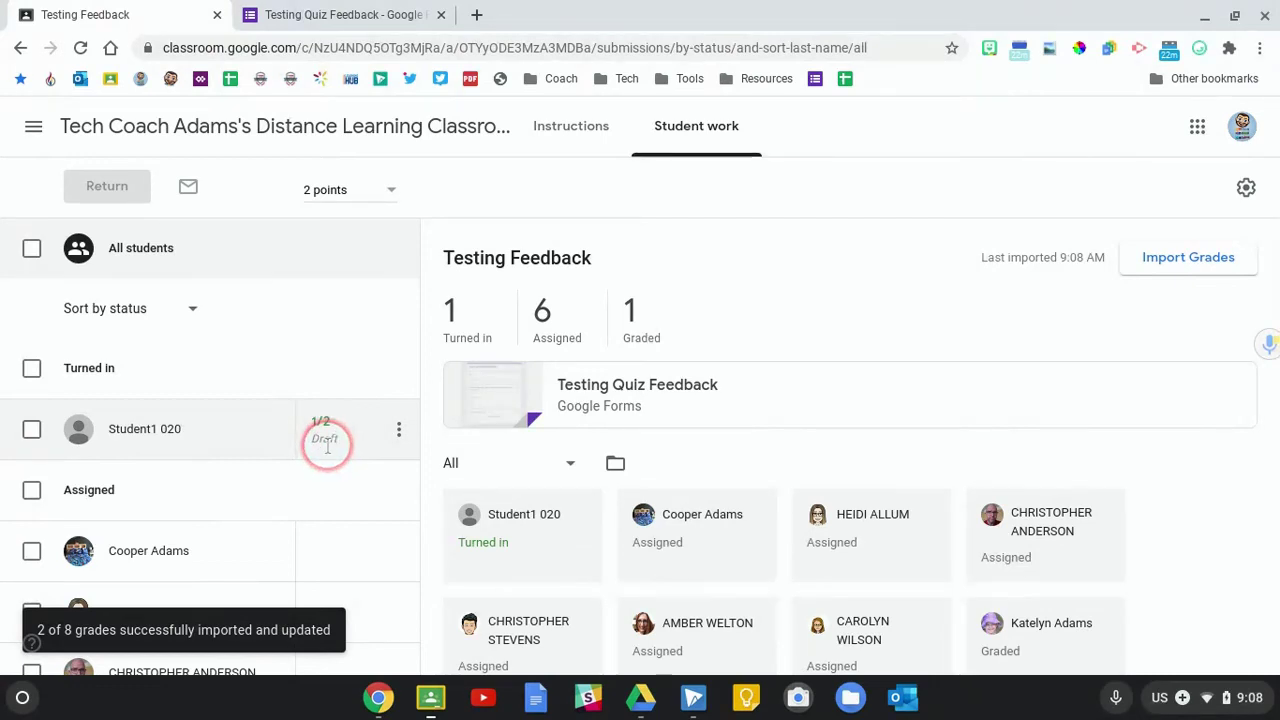
click(223, 434)
click(338, 436)
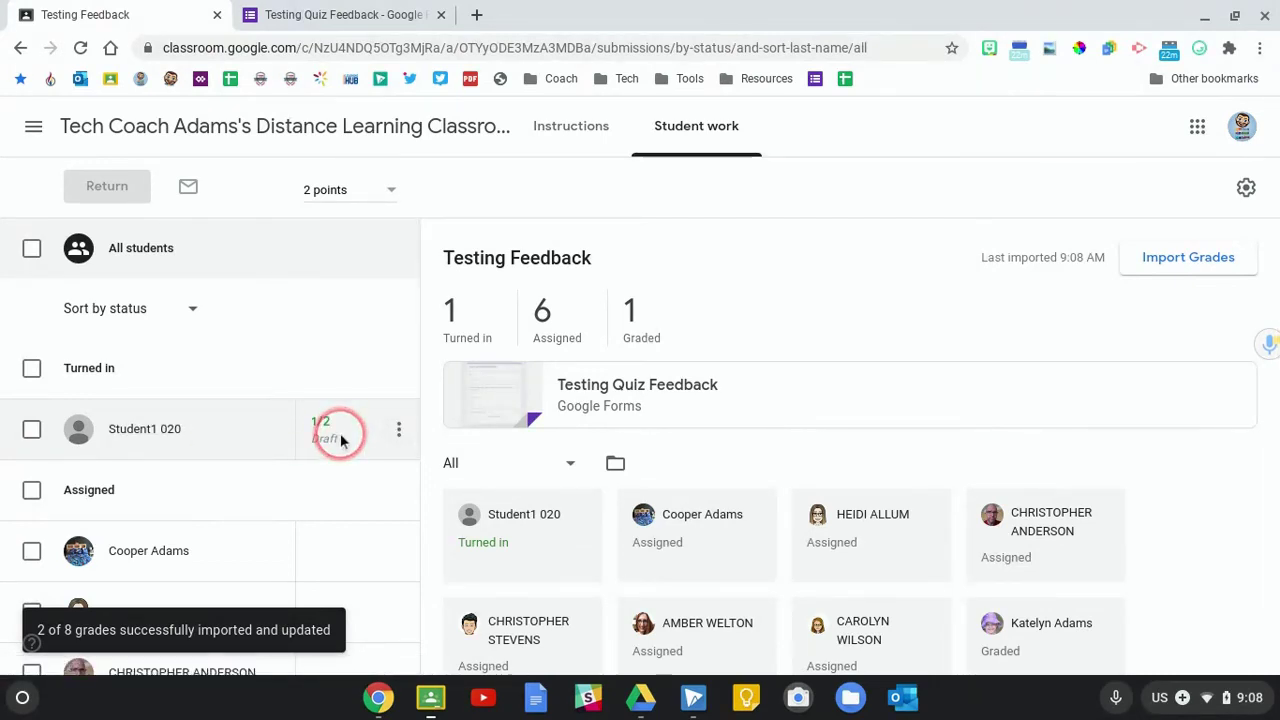
click(31, 429)
click(31, 429)
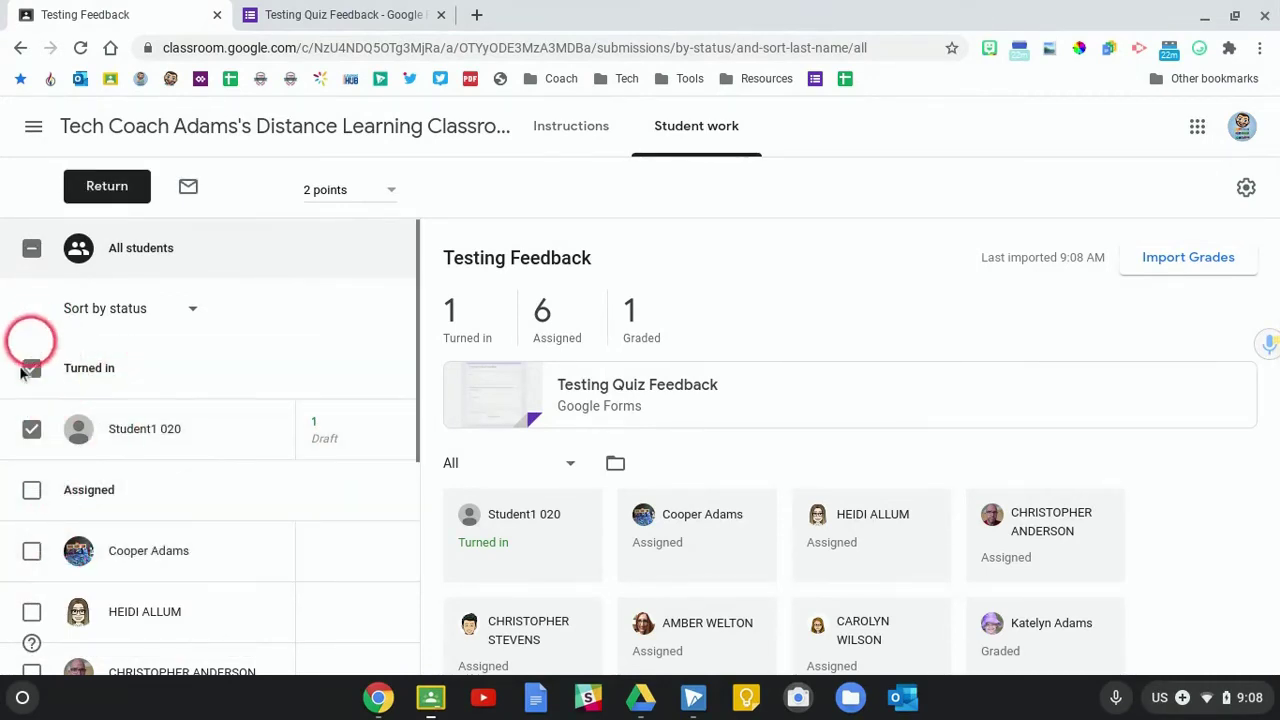
click(114, 190)
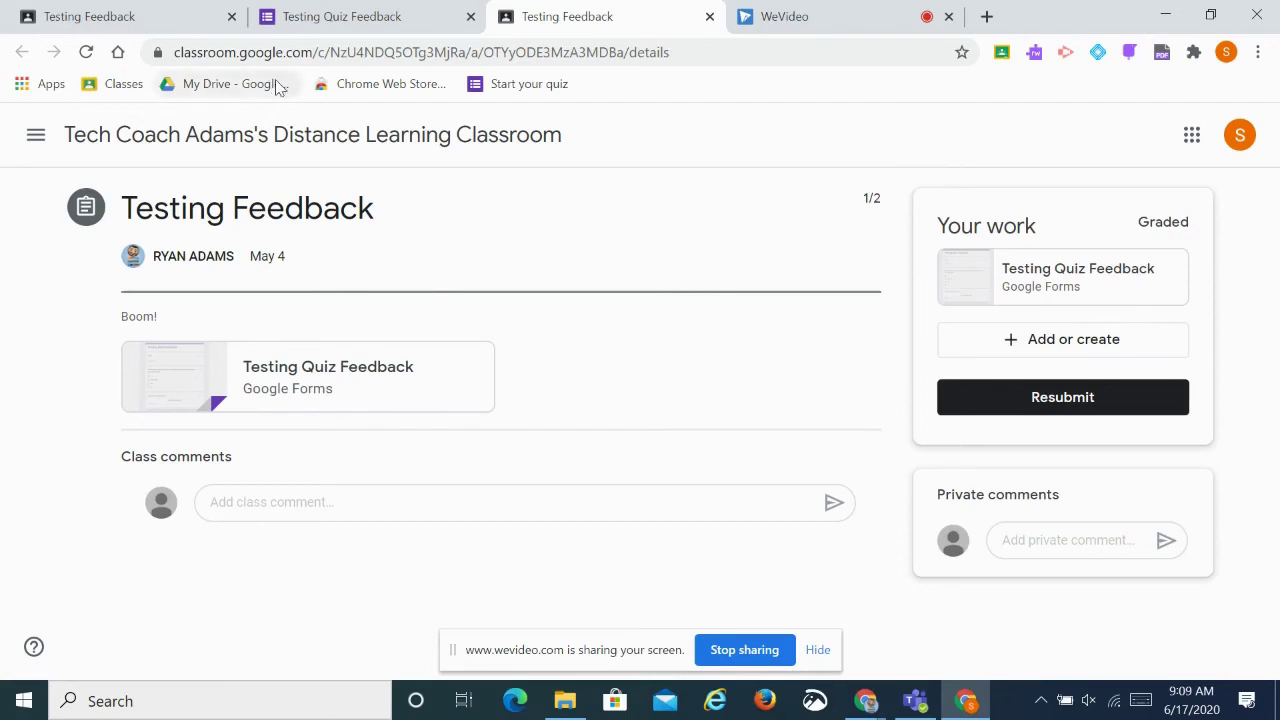
Step: As the student, open the graded Testing Quiz Feedback attachment under Your work
click(1018, 279)
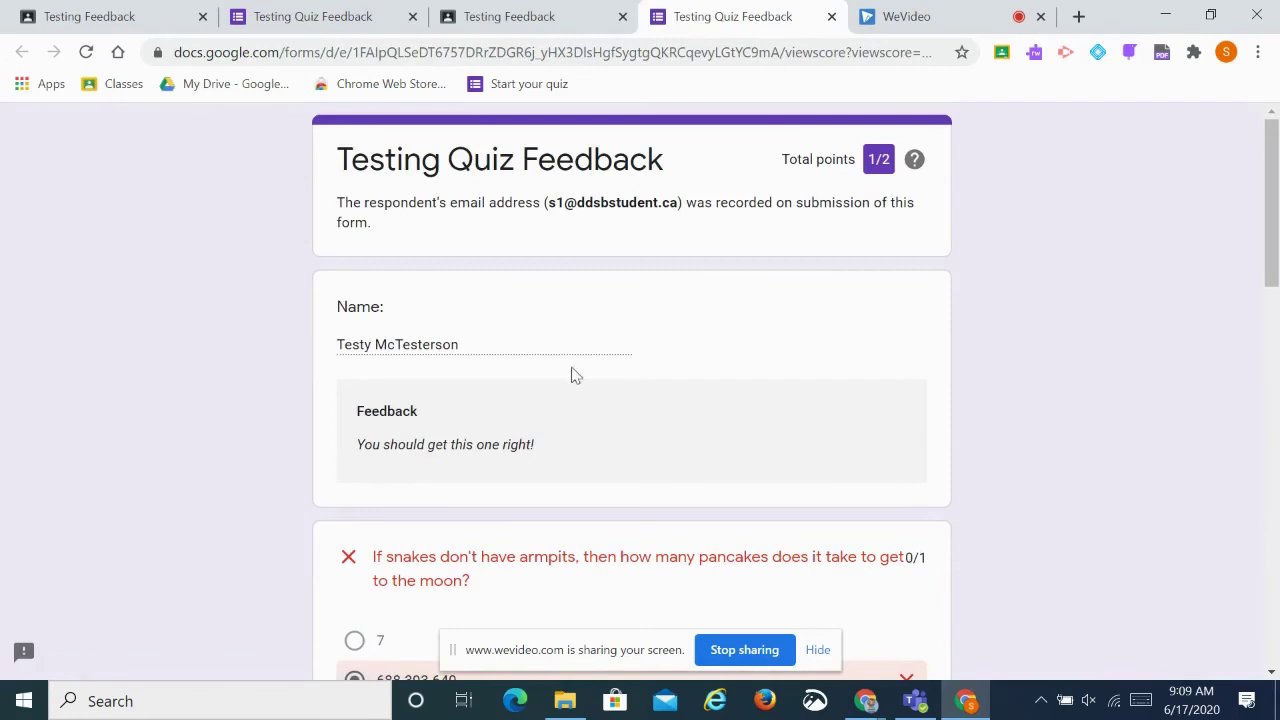
Step: Read the 1/2 score, the pancake 'Wrong!' feedback, and the 1/1 meaning-of-life answer
scroll(590, 361, down, 2)
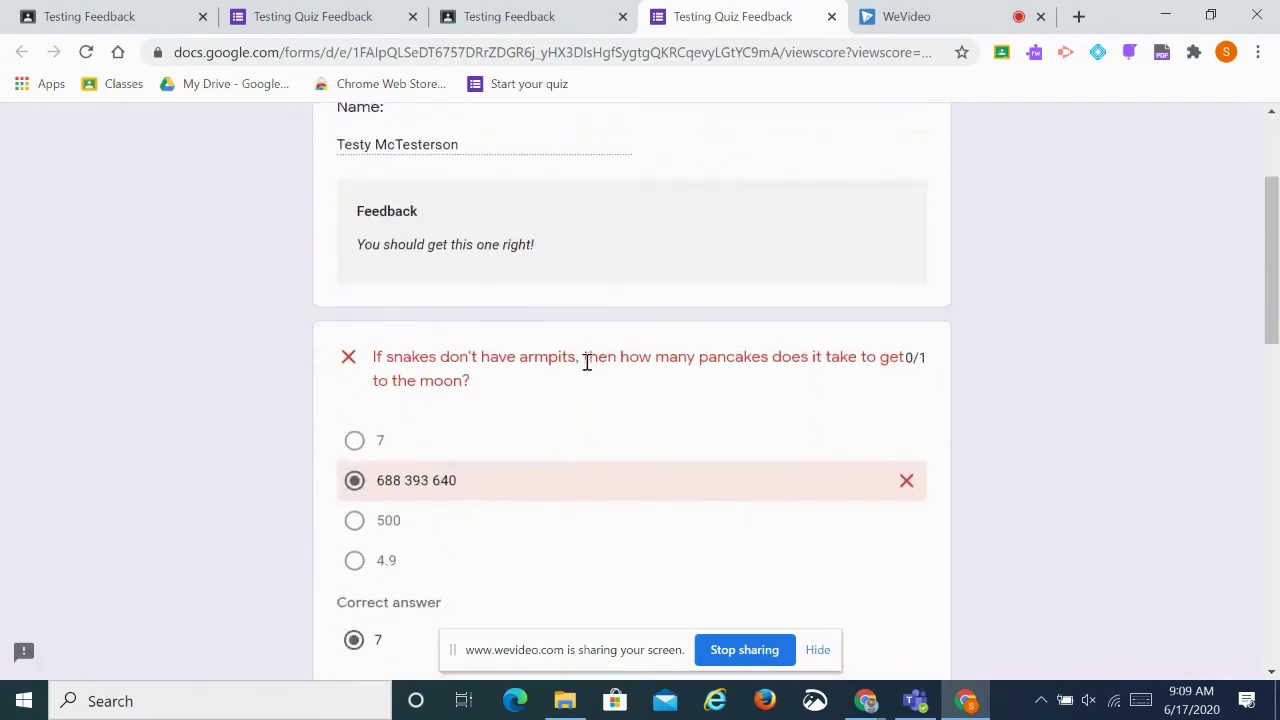
scroll(586, 362, up, 1)
scroll(421, 342, down, 1)
scroll(449, 354, down, 1)
scroll(509, 346, down, 1)
scroll(463, 375, down, 2)
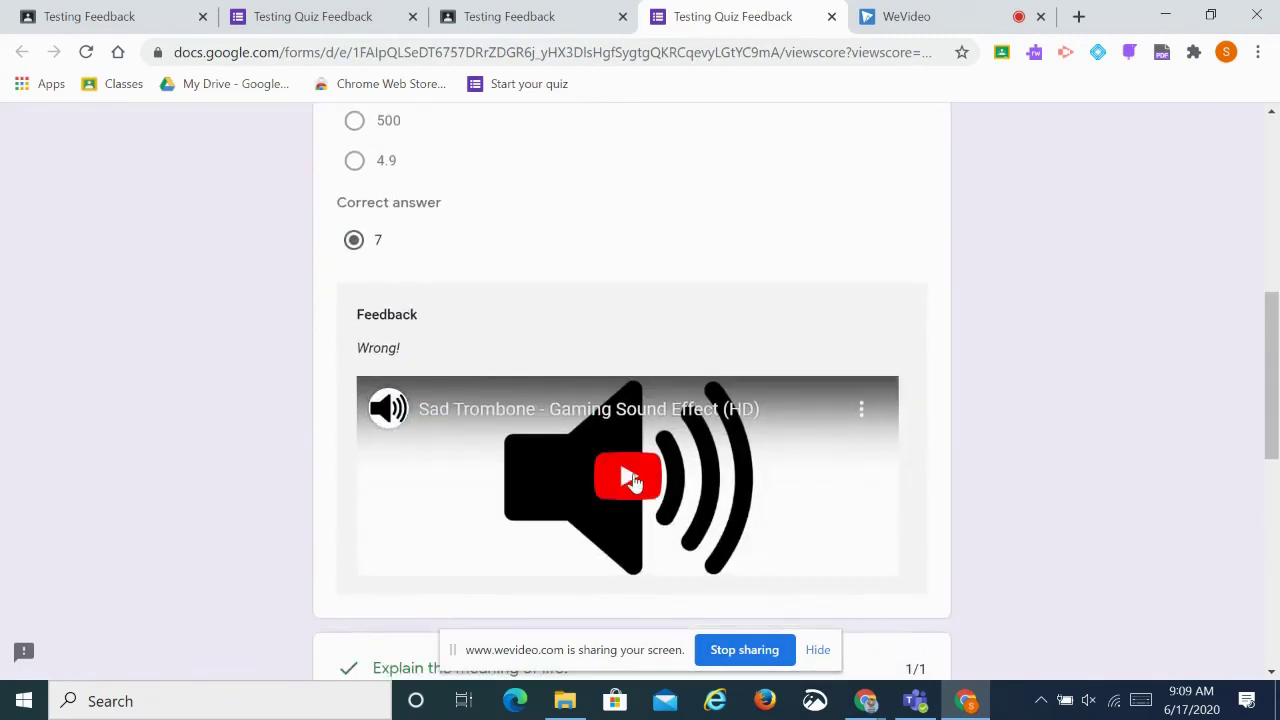
scroll(610, 476, down, 2)
scroll(592, 470, down, 2)
scroll(560, 465, down, 2)
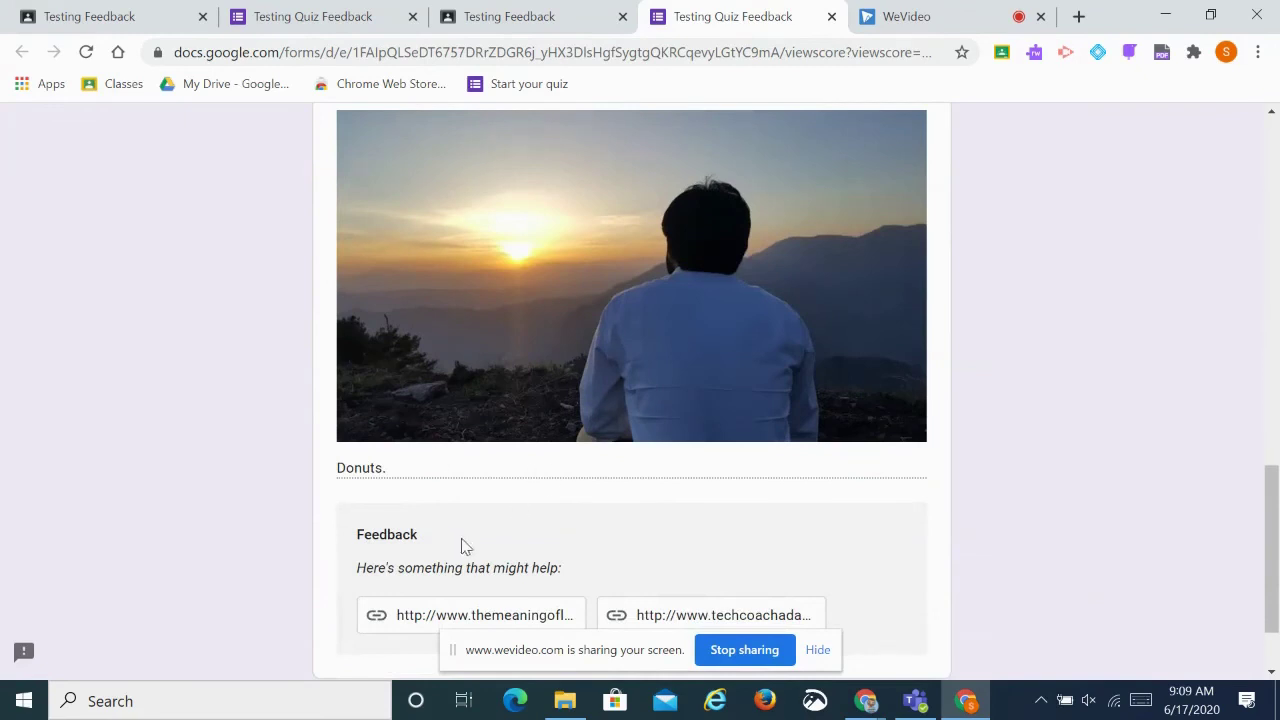
scroll(672, 490, up, 2)
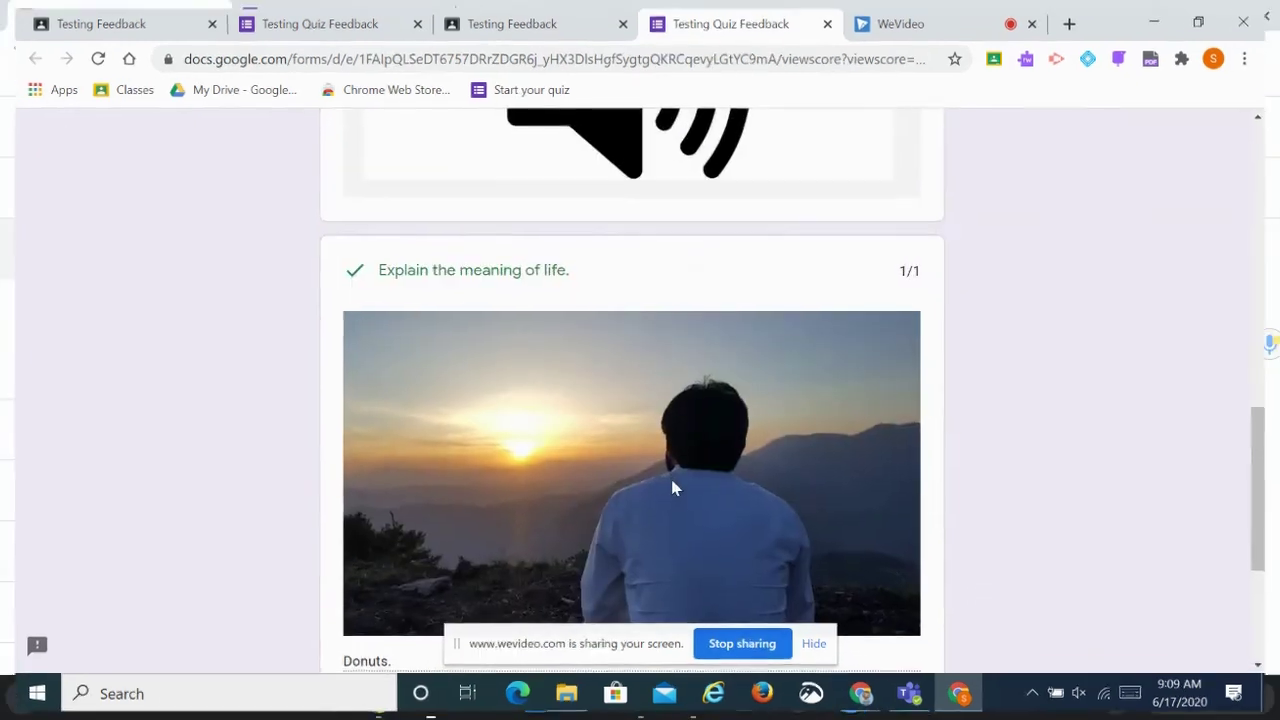